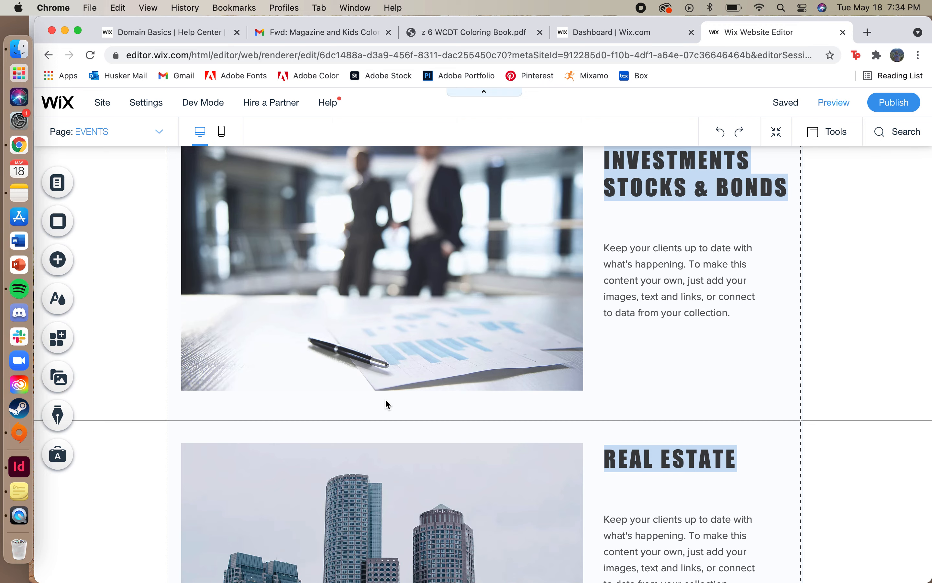
Review the item list of the repeater under Upcoming Events, including the duplicate and delete options for Item 4
{"action": "scroll", "coordinate": [387, 402], "scroll_direction": "up", "scroll_amount": 5}
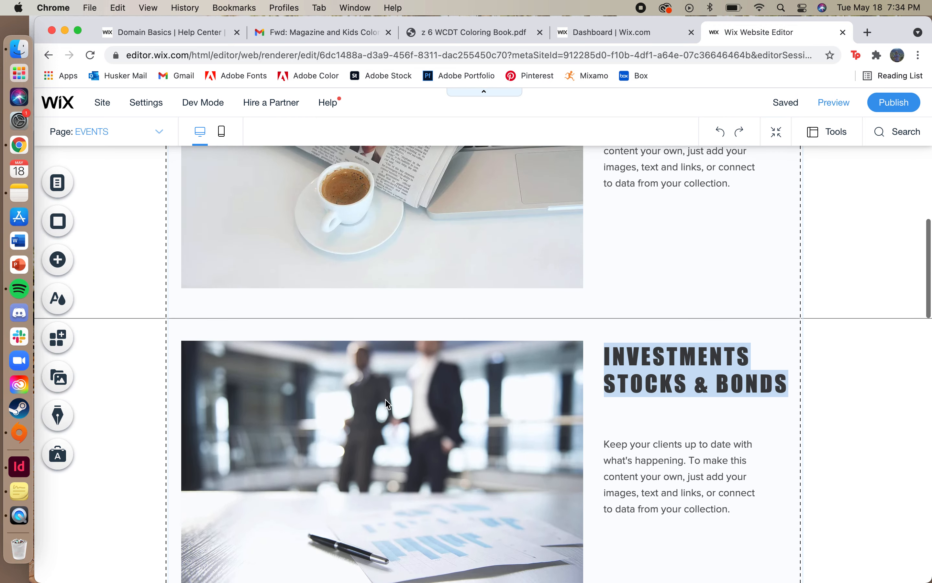
{"action": "scroll", "coordinate": [385, 406], "scroll_direction": "up", "scroll_amount": 5}
{"action": "scroll", "coordinate": [382, 417], "scroll_direction": "up", "scroll_amount": 1}
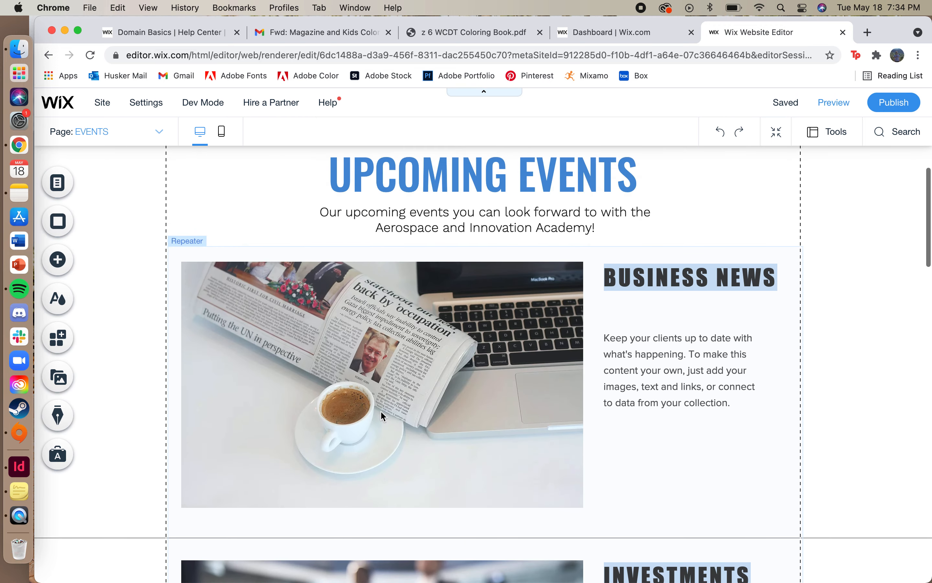
{"action": "left_click", "coordinate": [420, 313]}
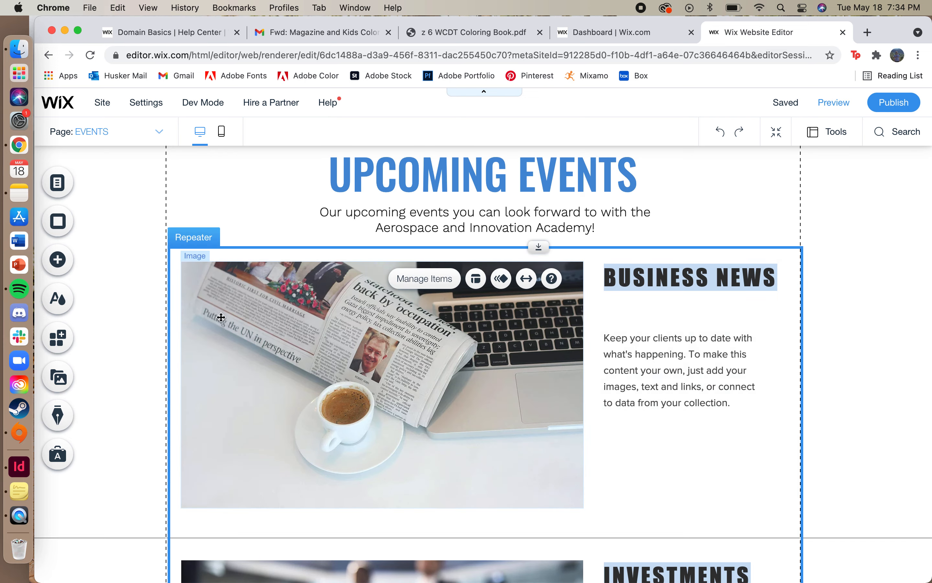
{"action": "scroll", "coordinate": [467, 397], "scroll_direction": "down", "scroll_amount": 3}
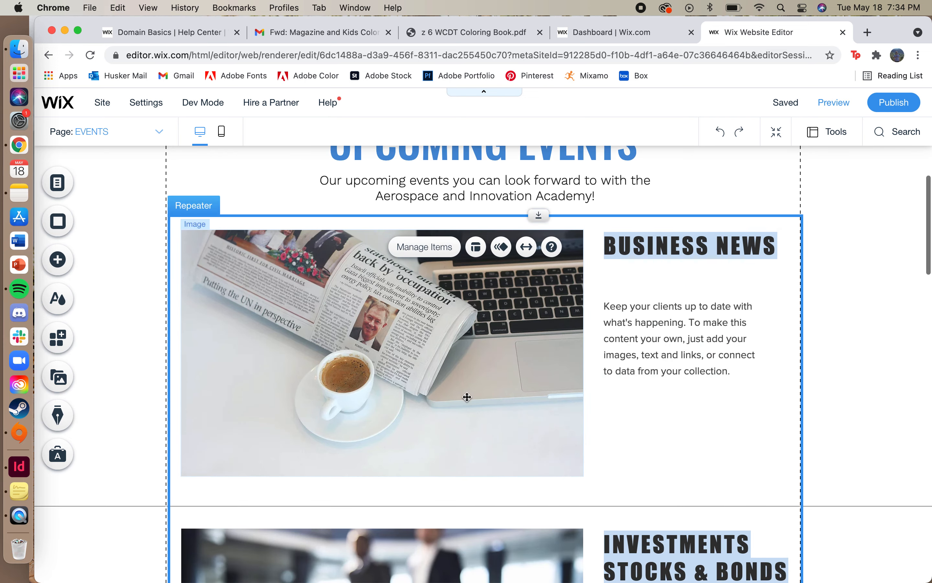
{"action": "left_click", "coordinate": [449, 254]}
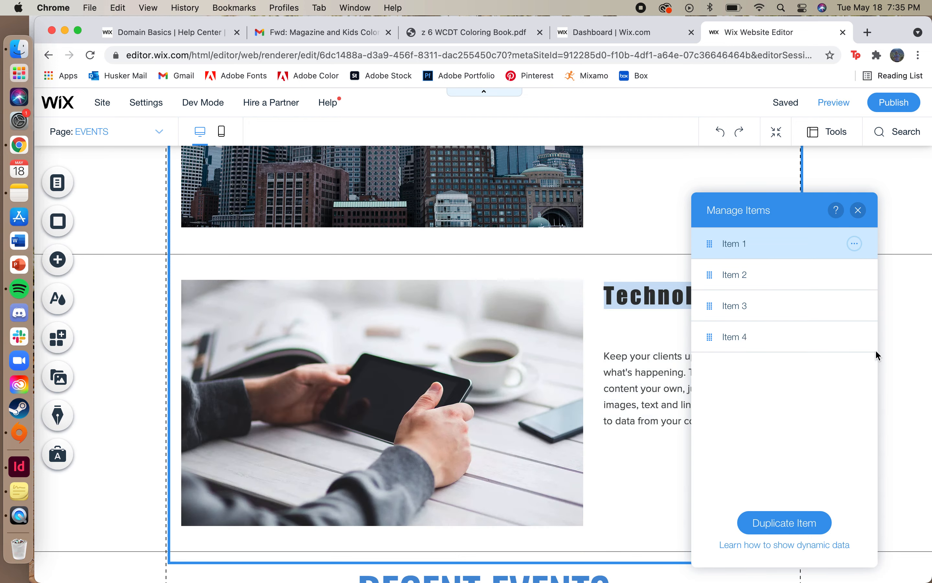
{"action": "left_click", "coordinate": [855, 337]}
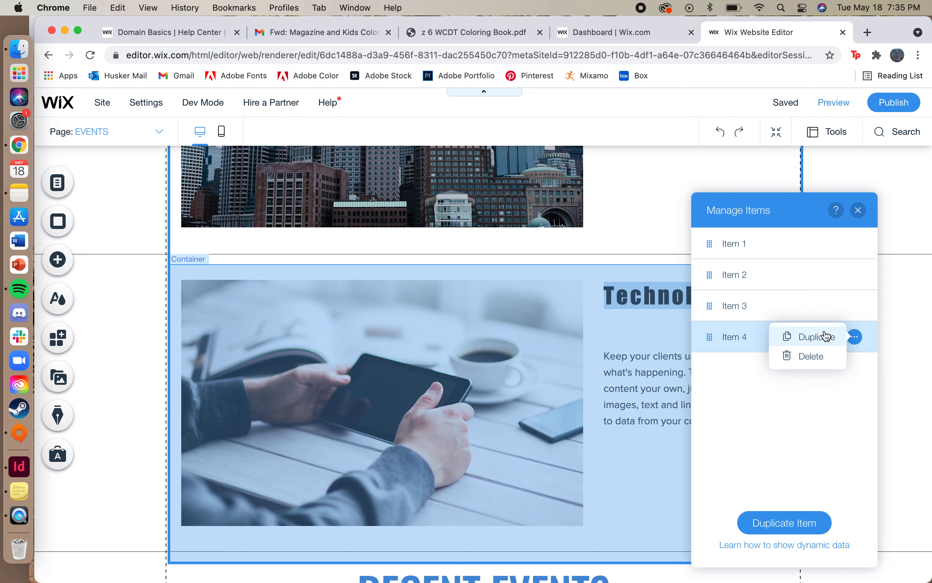
{"action": "left_click", "coordinate": [801, 451]}
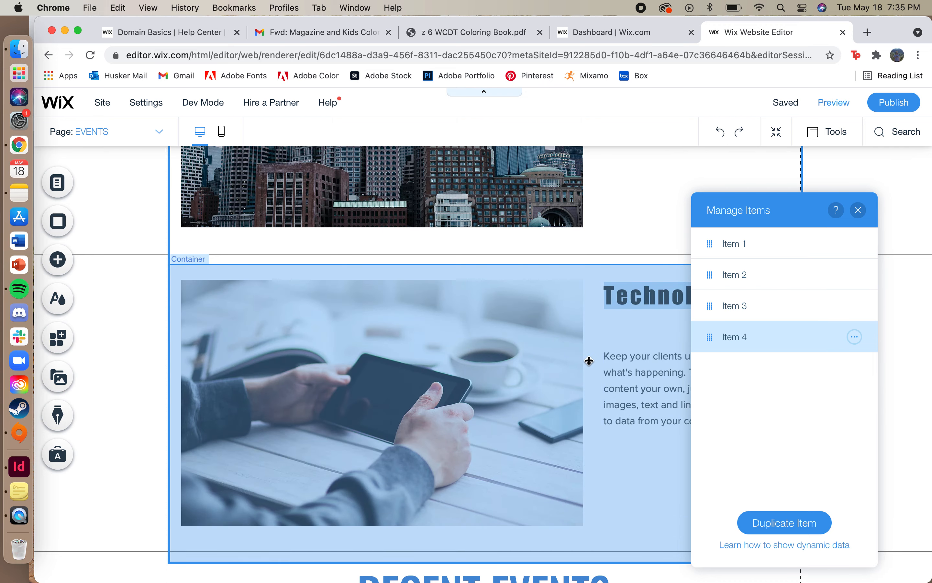
{"action": "scroll", "coordinate": [589, 361], "scroll_direction": "up", "scroll_amount": 10}
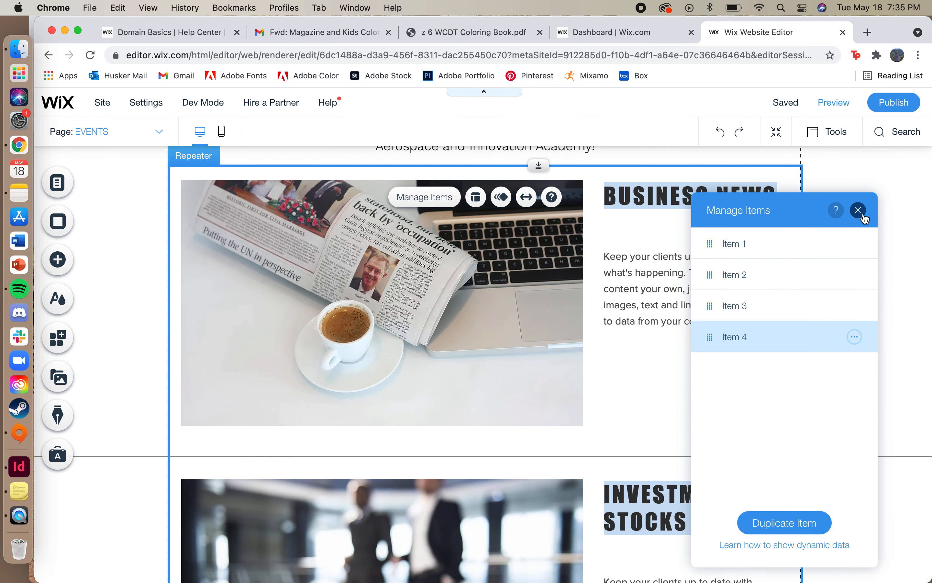
{"action": "left_click", "coordinate": [858, 210]}
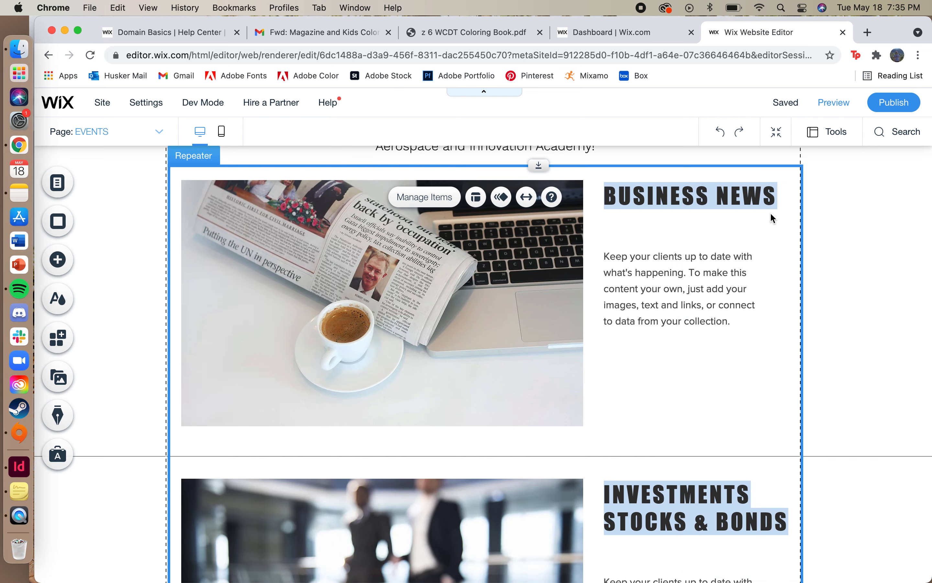
Replace the first repeater item's "BUSINESS NEWS" heading with "Career Day"
{"action": "left_click", "coordinate": [650, 199]}
{"action": "left_click", "coordinate": [643, 199]}
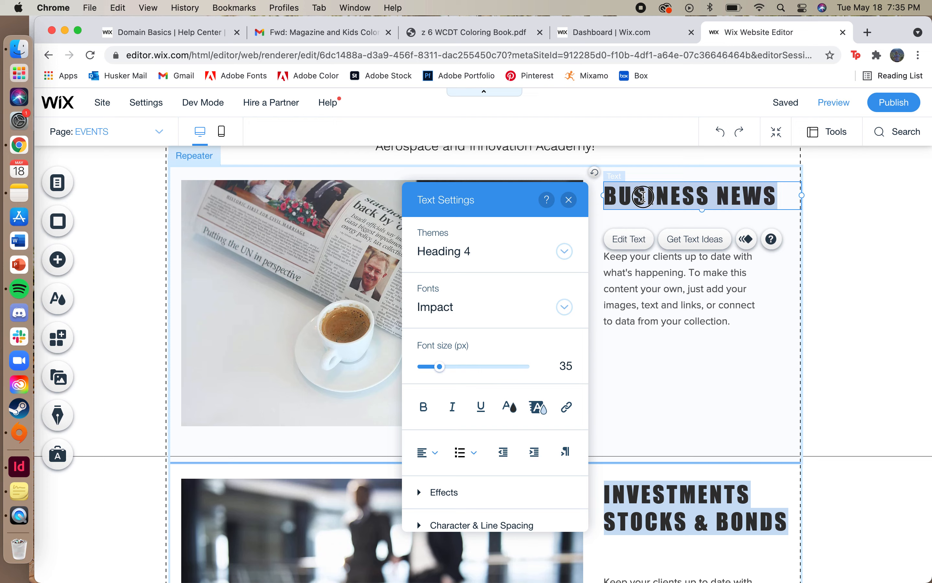
{"action": "left_click", "coordinate": [767, 194]}
{"action": "left_click_drag", "start_coordinate": [779, 194], "coordinate": [605, 197]}
{"action": "type", "text": "Carer"}
{"action": "key", "text": "BackSpace"}
{"action": "type", "text": "er Day"}
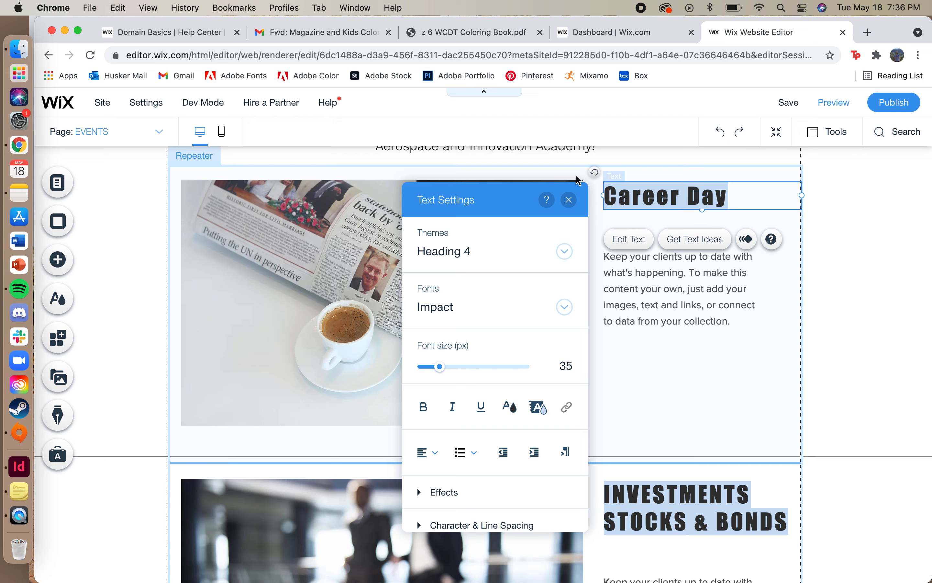
{"action": "left_click", "coordinate": [569, 200]}
Replace the newspaper image beside the Career Day heading with the site file starting 172496149, showing children at an activity table
{"action": "left_click", "coordinate": [651, 293]}
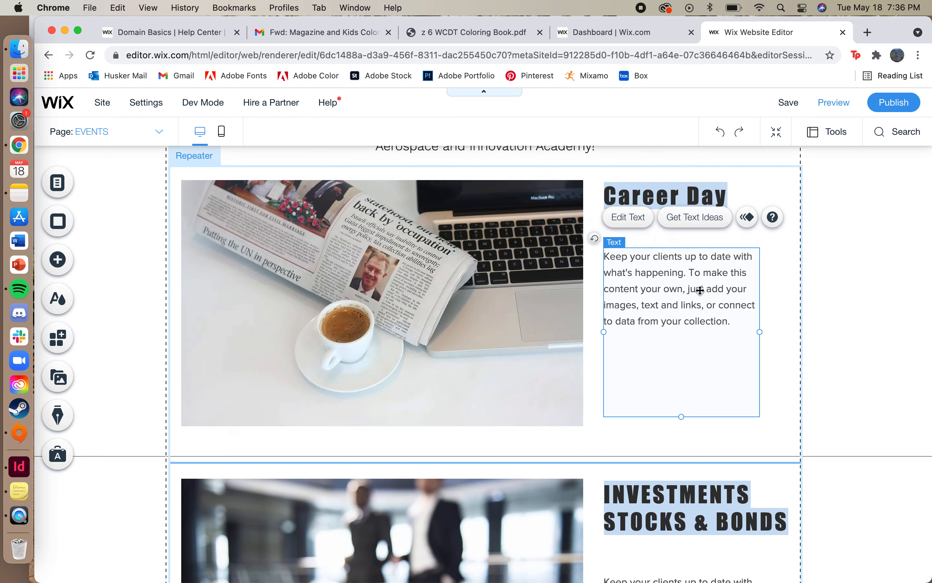
{"action": "left_click", "coordinate": [416, 226]}
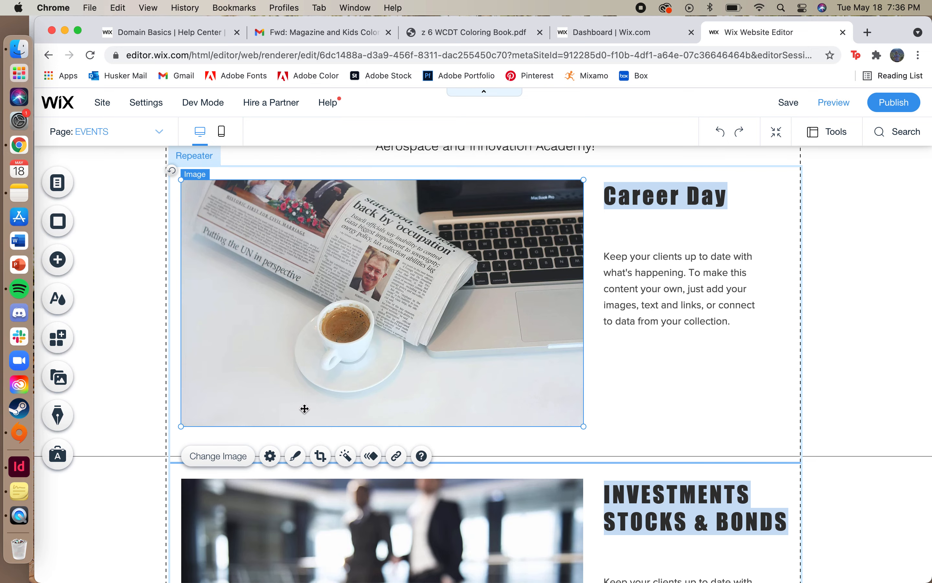
{"action": "left_click", "coordinate": [223, 458]}
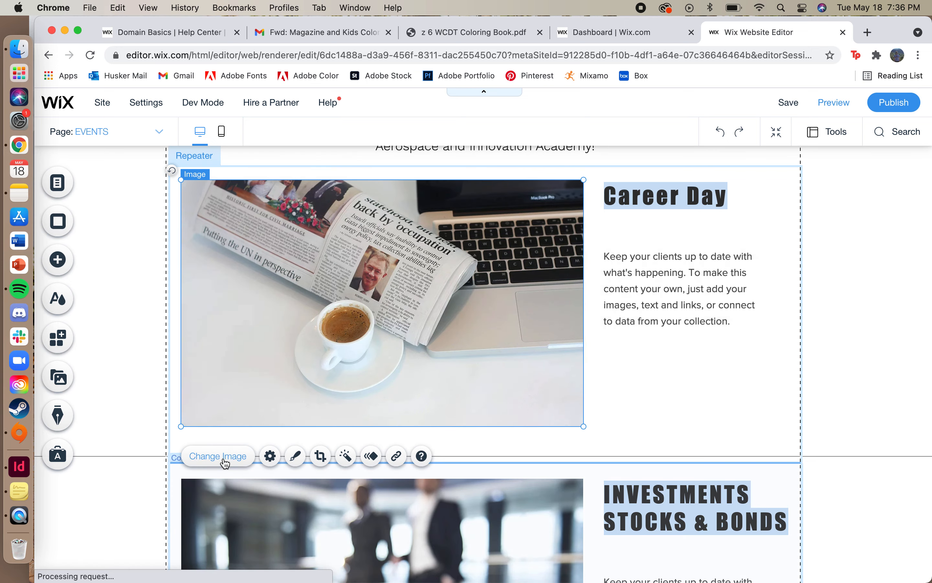
{"action": "scroll", "coordinate": [446, 431], "scroll_direction": "down", "scroll_amount": 10}
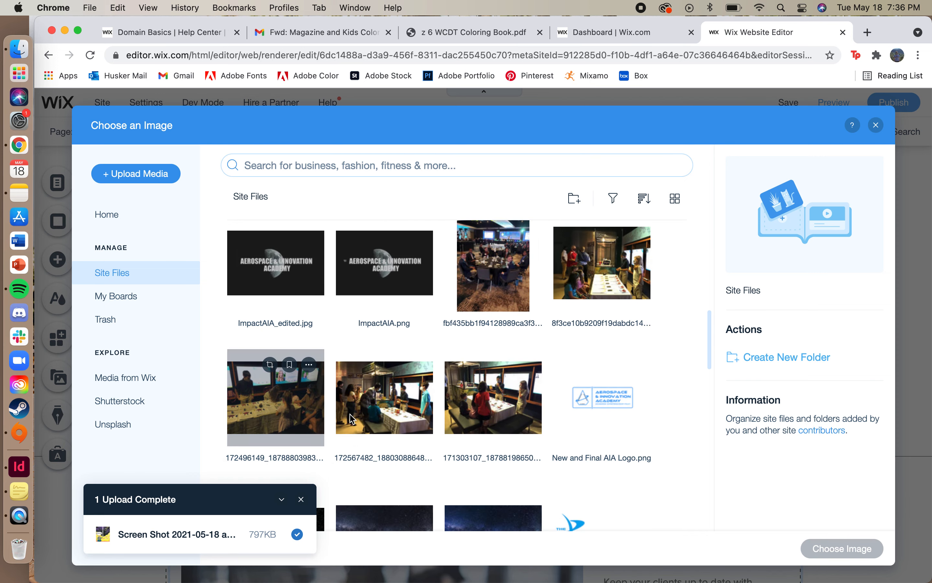
{"action": "left_click", "coordinate": [276, 401]}
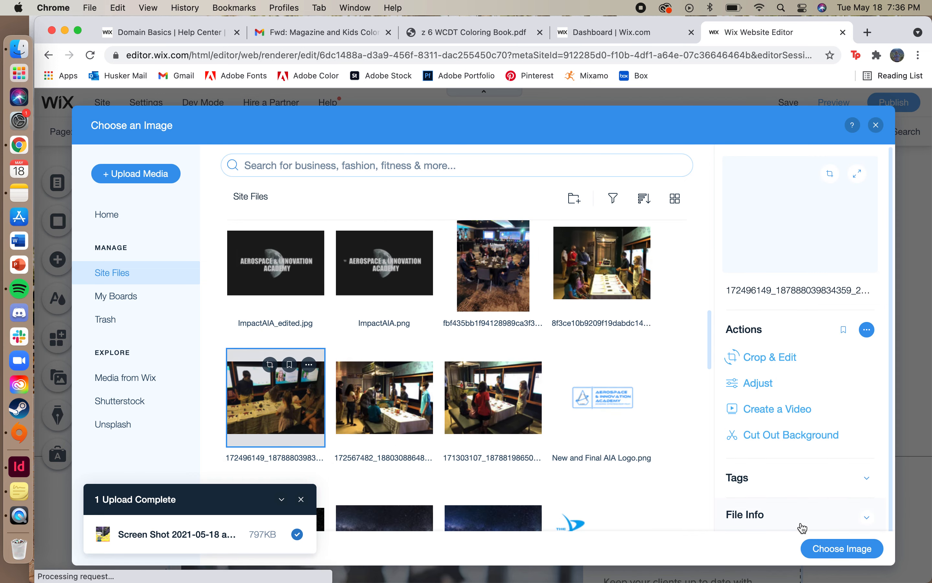
{"action": "left_click", "coordinate": [854, 542]}
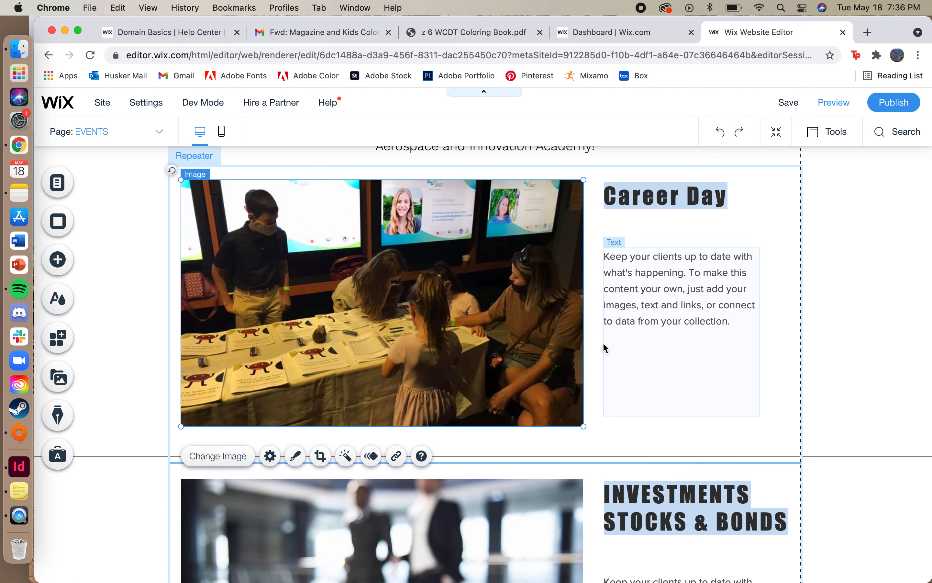
Replace the placeholder paragraph under the Career Day heading with "Friday May 21"
{"action": "scroll", "coordinate": [379, 317], "scroll_direction": "up", "scroll_amount": 3}
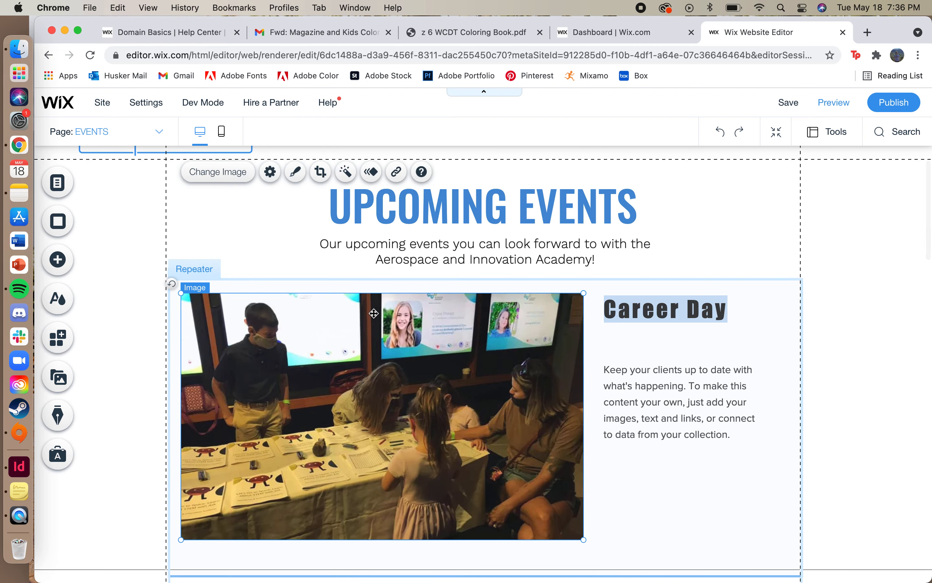
{"action": "left_click", "coordinate": [690, 414]}
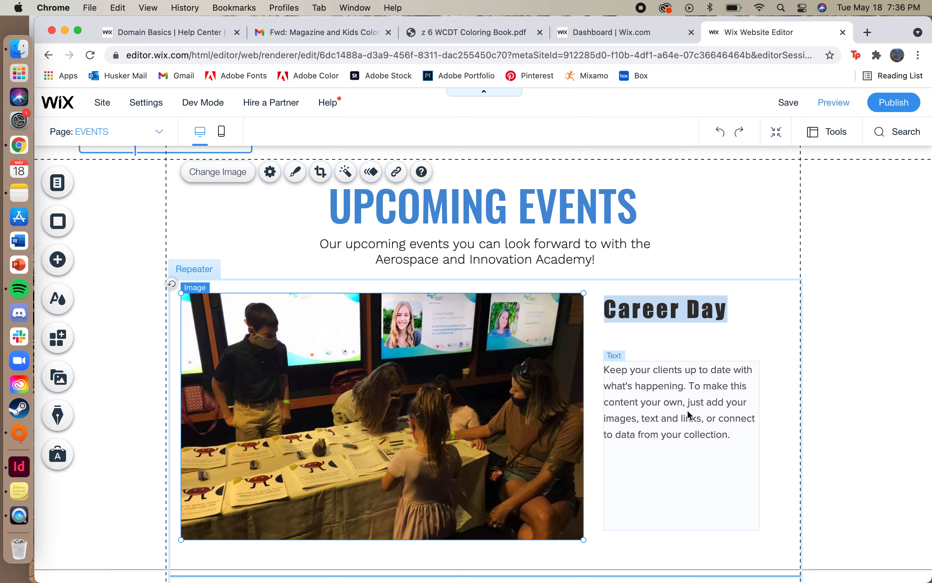
{"action": "double_click", "coordinate": [657, 413]}
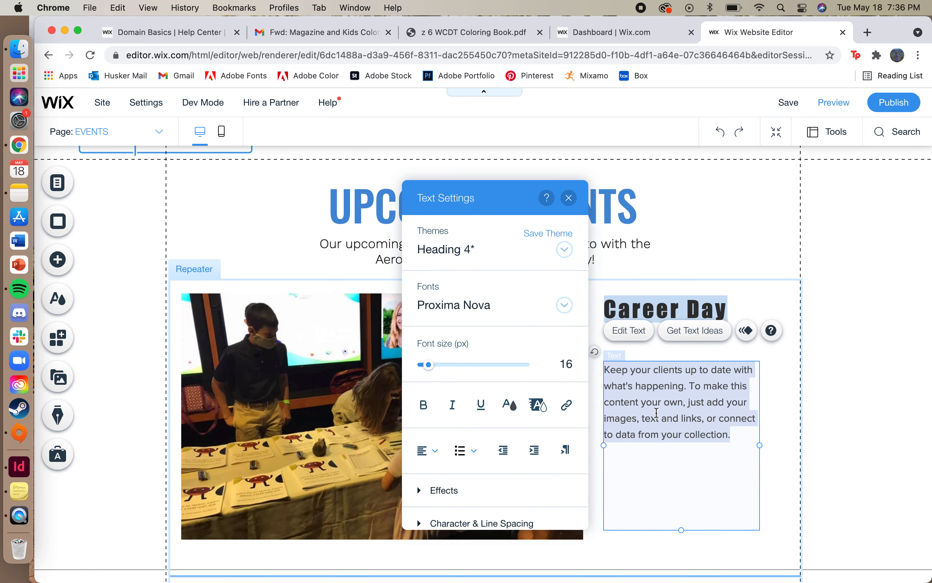
{"action": "type", "text": "Friday May 21"}
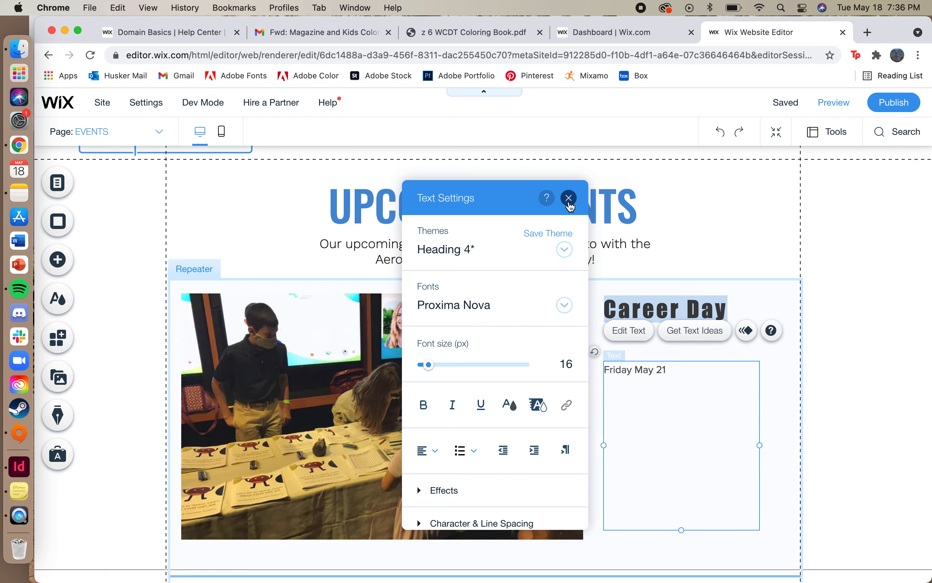
{"action": "left_click", "coordinate": [568, 198]}
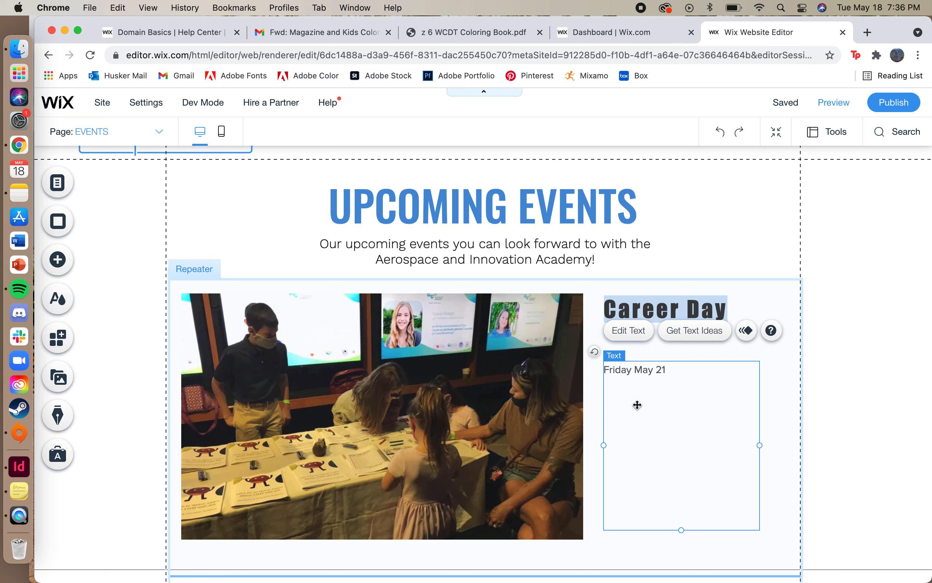
Switch the editor from the EVENTS page to the NEWS page
{"action": "scroll", "coordinate": [638, 404], "scroll_direction": "down", "scroll_amount": 10}
{"action": "scroll", "coordinate": [640, 403], "scroll_direction": "up", "scroll_amount": 5}
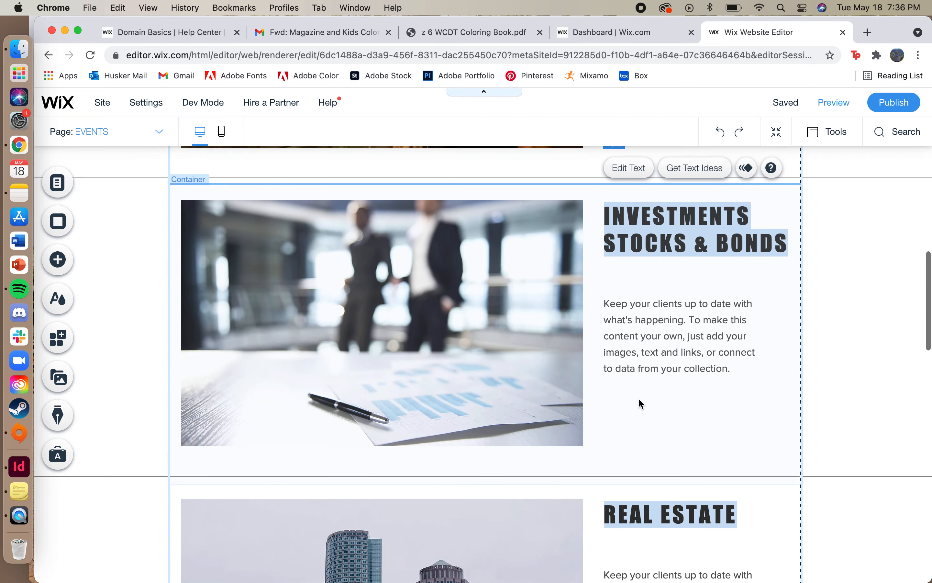
{"action": "scroll", "coordinate": [639, 401], "scroll_direction": "up", "scroll_amount": 5}
{"action": "scroll", "coordinate": [584, 269], "scroll_direction": "down", "scroll_amount": 1}
{"action": "scroll", "coordinate": [584, 269], "scroll_direction": "up", "scroll_amount": 1}
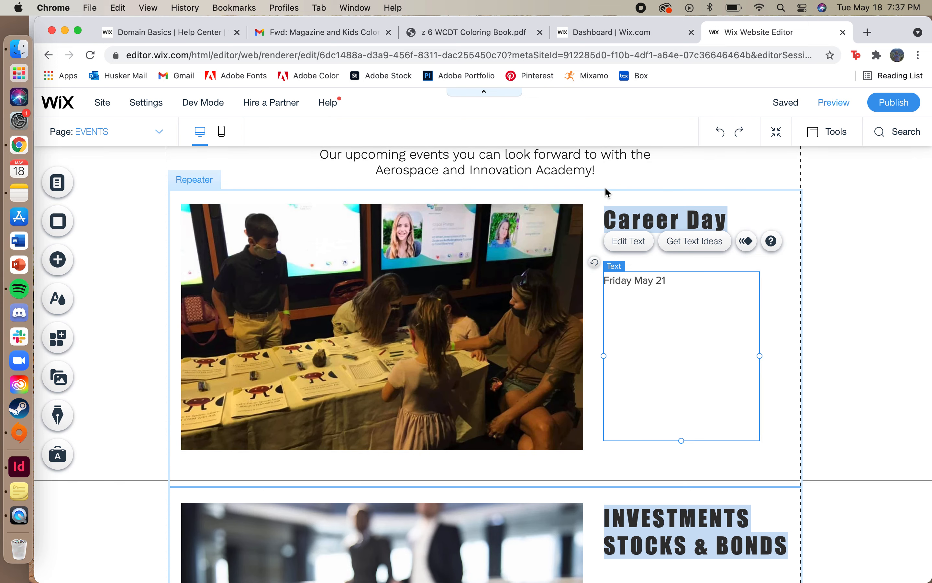
{"action": "left_click", "coordinate": [164, 133]}
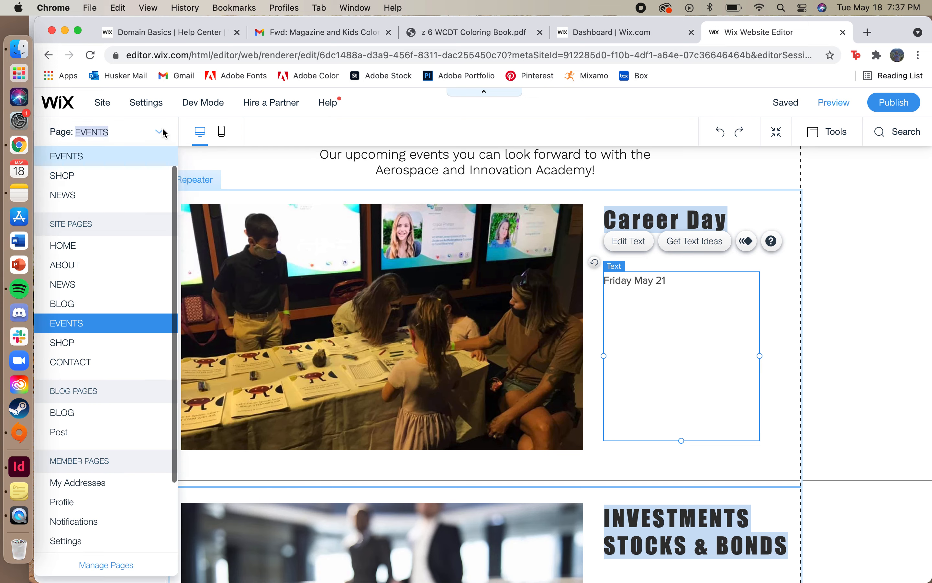
{"action": "left_click", "coordinate": [108, 288]}
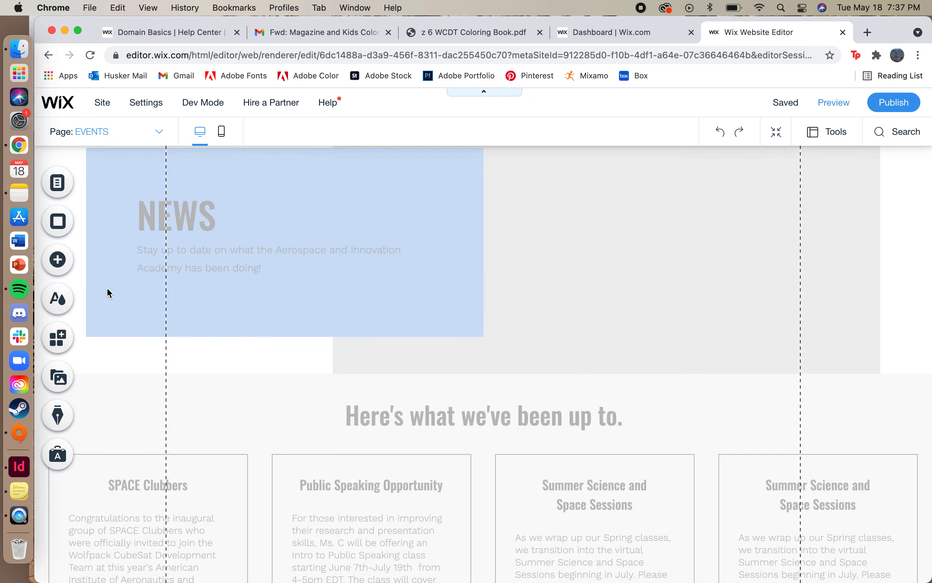
Examine the news repeater under "Here's what we've been up to.", including the arrangement of its text items and overlaid images
{"action": "scroll", "coordinate": [609, 403], "scroll_direction": "down", "scroll_amount": 5}
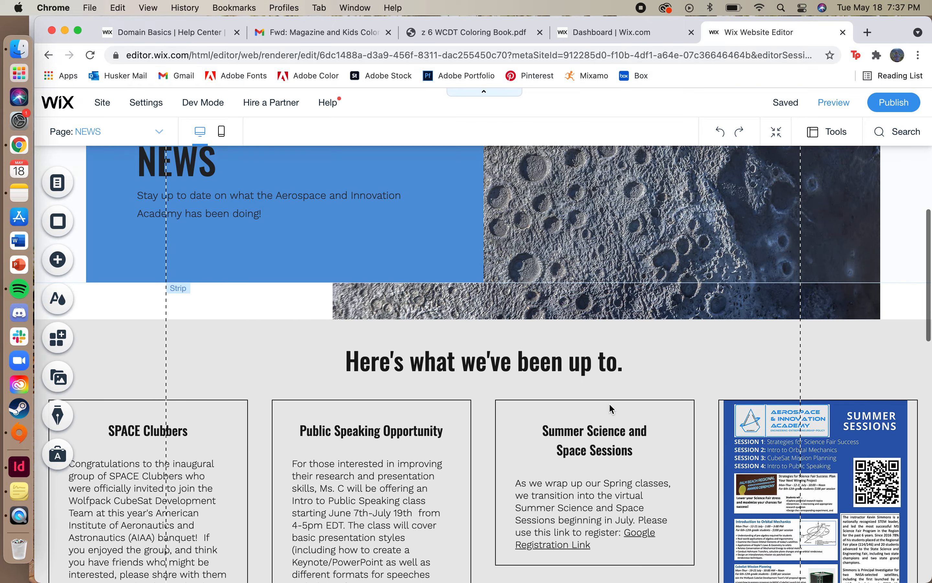
{"action": "scroll", "coordinate": [553, 478], "scroll_direction": "down", "scroll_amount": 15}
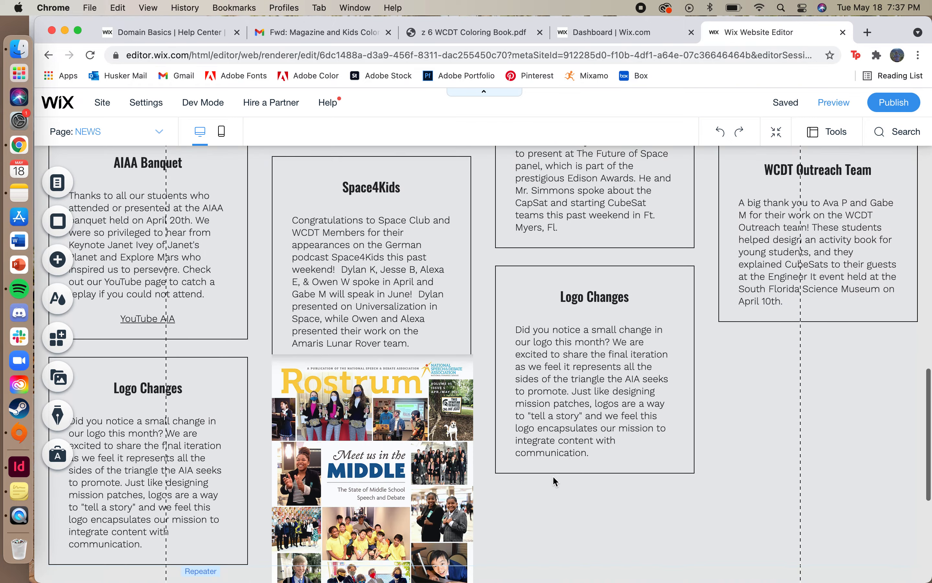
{"action": "scroll", "coordinate": [555, 477], "scroll_direction": "up", "scroll_amount": 6}
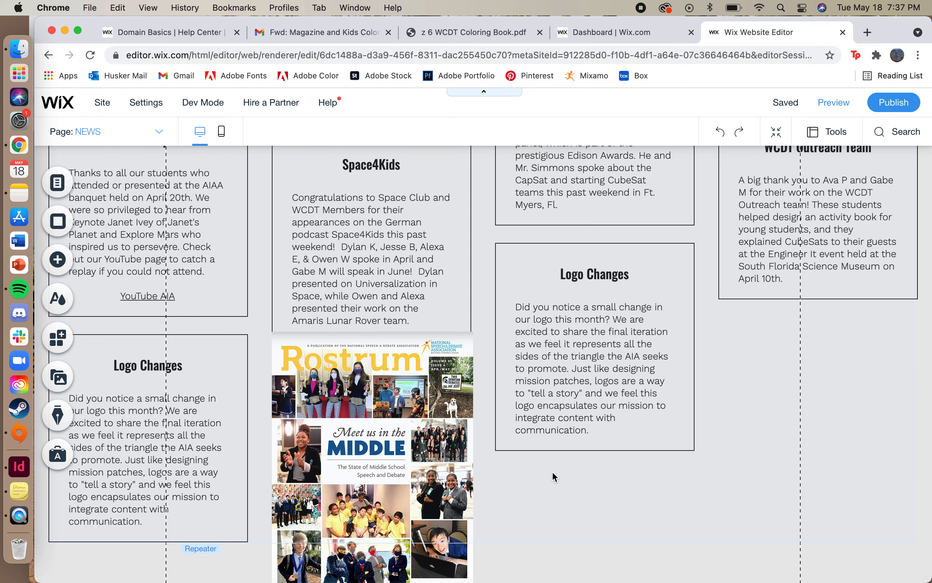
{"action": "scroll", "coordinate": [553, 477], "scroll_direction": "up", "scroll_amount": 3}
{"action": "scroll", "coordinate": [554, 477], "scroll_direction": "down", "scroll_amount": 6}
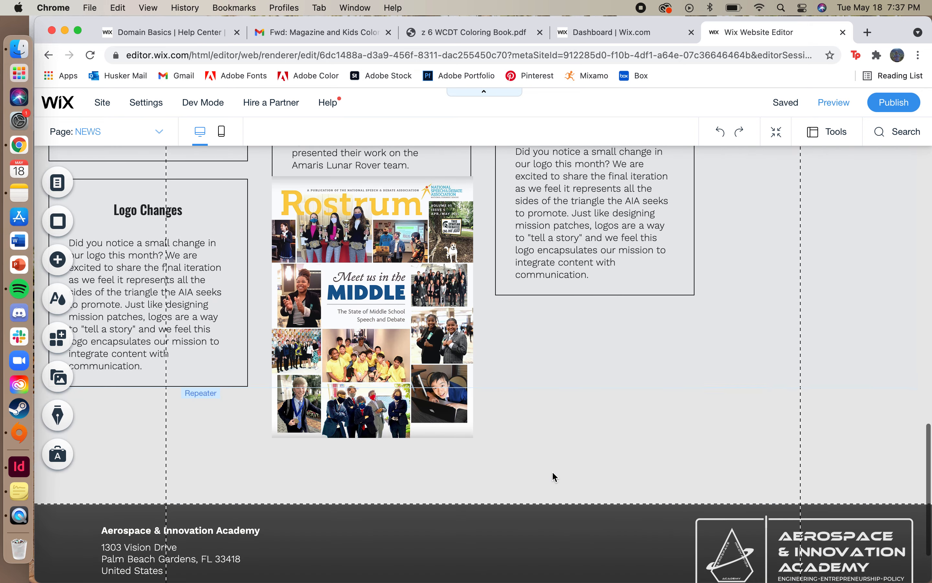
{"action": "scroll", "coordinate": [554, 477], "scroll_direction": "up", "scroll_amount": 1}
{"action": "scroll", "coordinate": [554, 477], "scroll_direction": "up", "scroll_amount": 4}
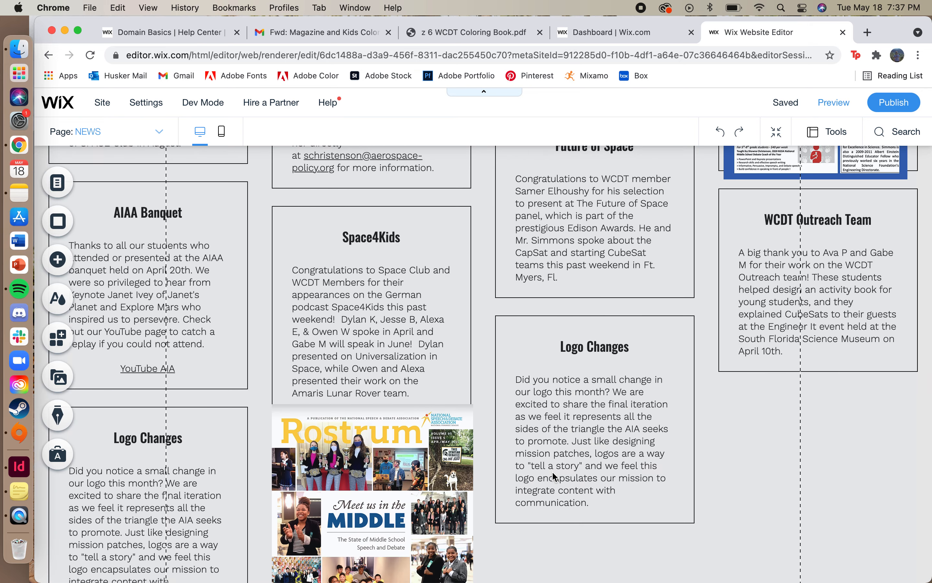
{"action": "scroll", "coordinate": [554, 478], "scroll_direction": "down", "scroll_amount": 5}
{"action": "left_click", "coordinate": [583, 355]}
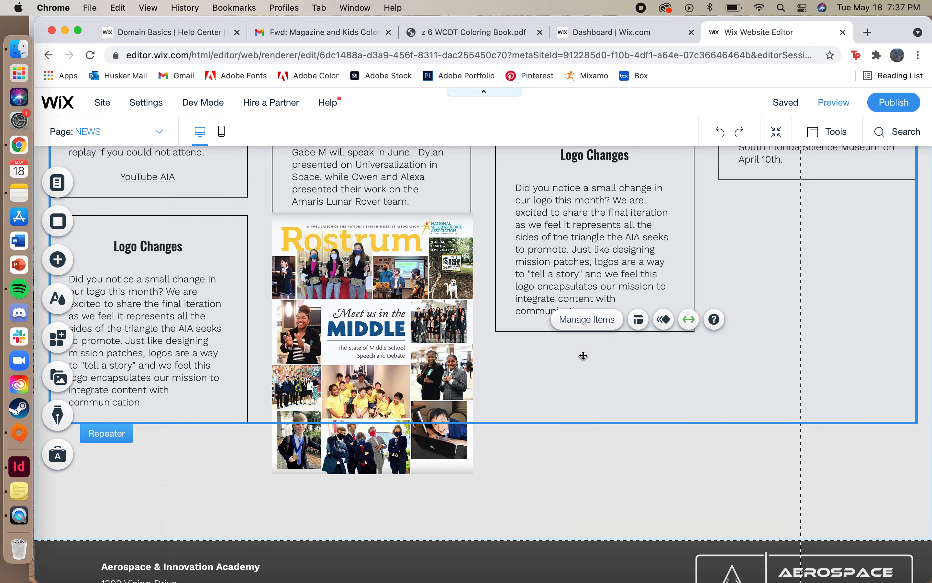
{"action": "scroll", "coordinate": [584, 355], "scroll_direction": "up", "scroll_amount": 9}
{"action": "scroll", "coordinate": [584, 356], "scroll_direction": "down", "scroll_amount": 7}
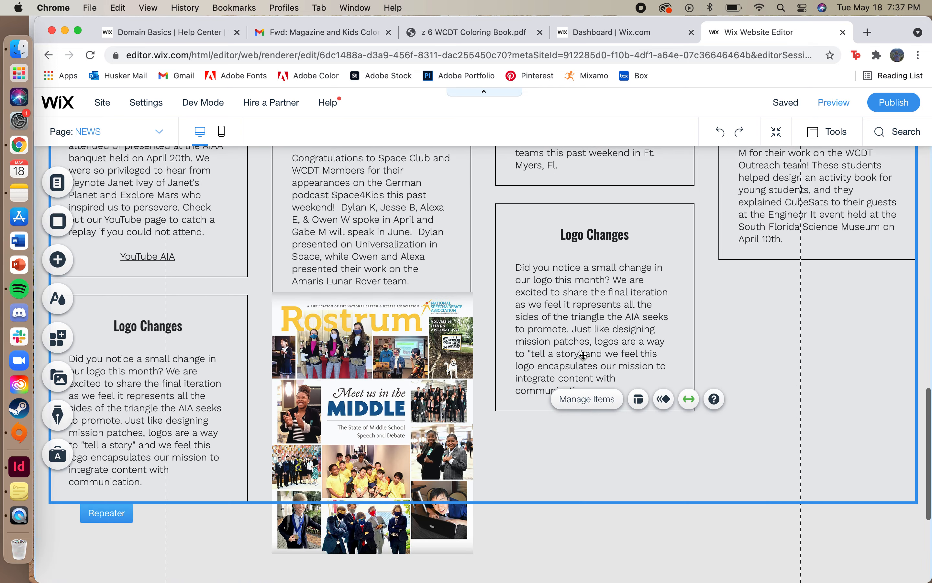
{"action": "scroll", "coordinate": [583, 355], "scroll_direction": "up", "scroll_amount": 16}
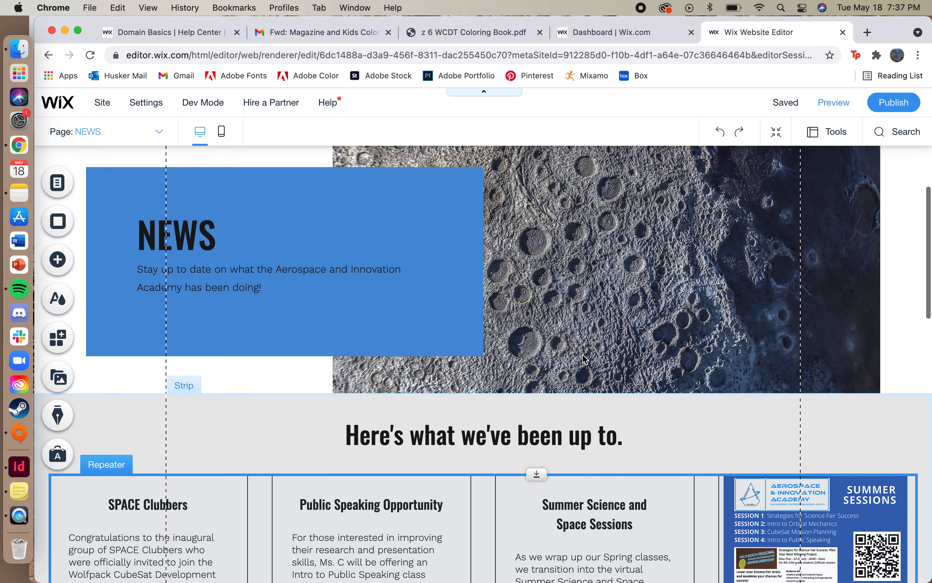
{"action": "scroll", "coordinate": [585, 358], "scroll_direction": "down", "scroll_amount": 17}
{"action": "scroll", "coordinate": [582, 327], "scroll_direction": "down", "scroll_amount": 4}
{"action": "scroll", "coordinate": [581, 325], "scroll_direction": "up", "scroll_amount": 4}
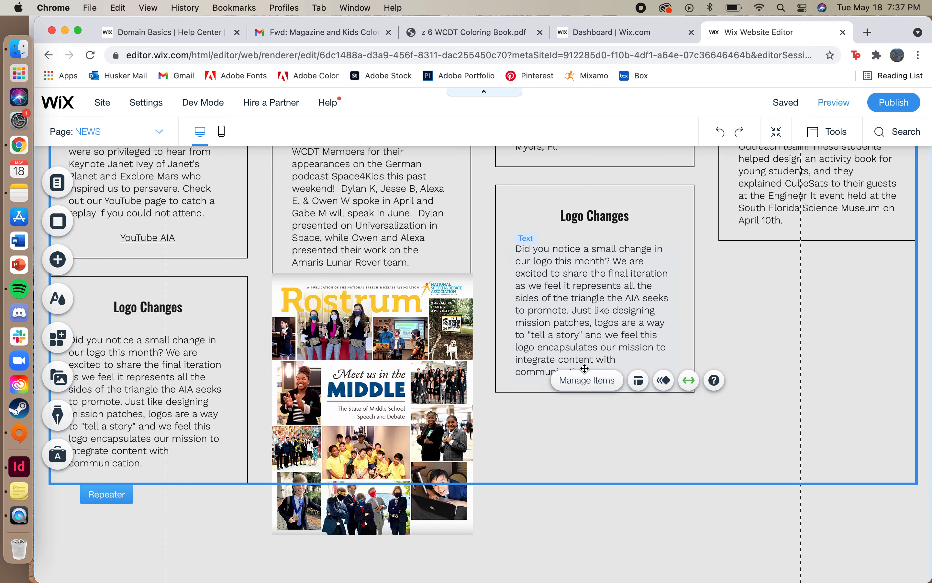
Review the news repeater's stretch settings and its list of items
{"action": "left_click", "coordinate": [689, 381]}
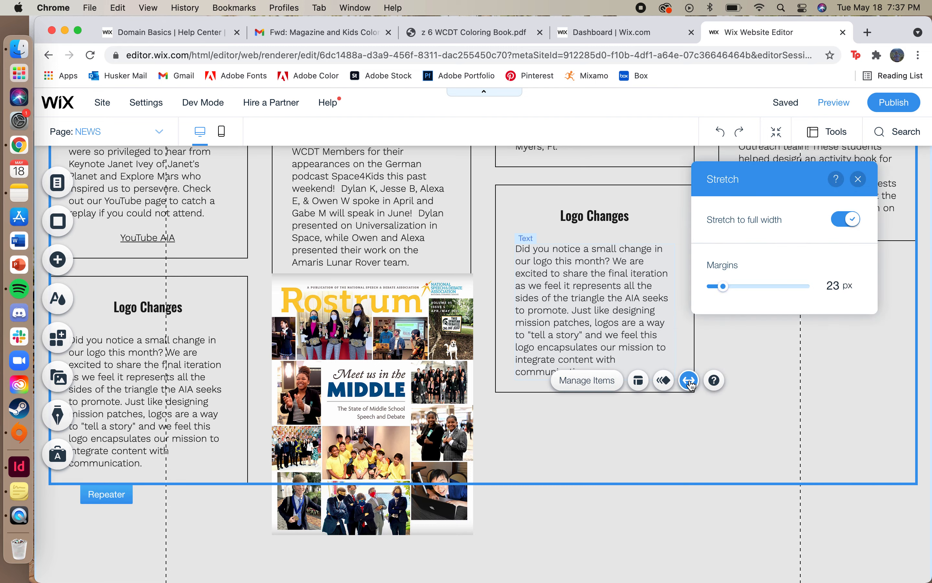
{"action": "left_click", "coordinate": [592, 389]}
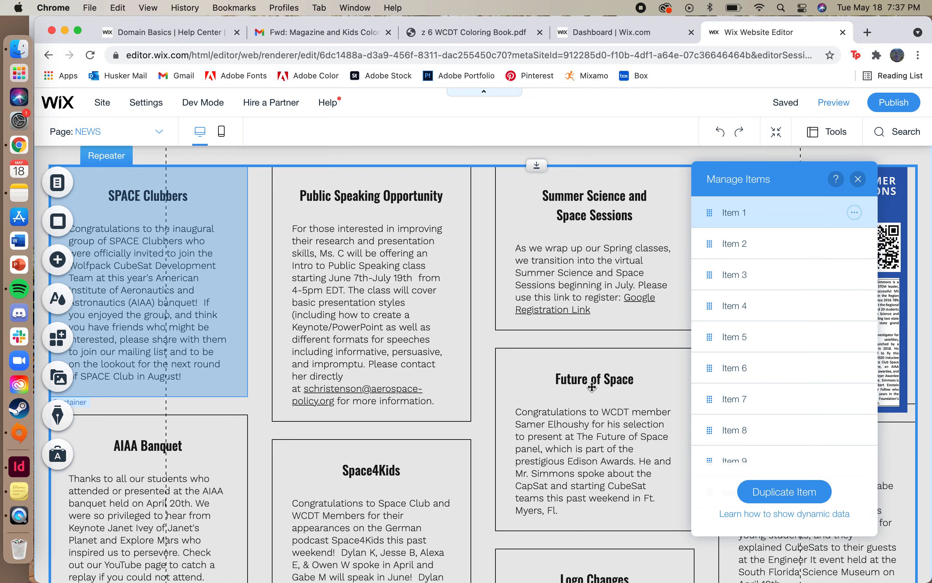
{"action": "scroll", "coordinate": [592, 387], "scroll_direction": "down", "scroll_amount": 10}
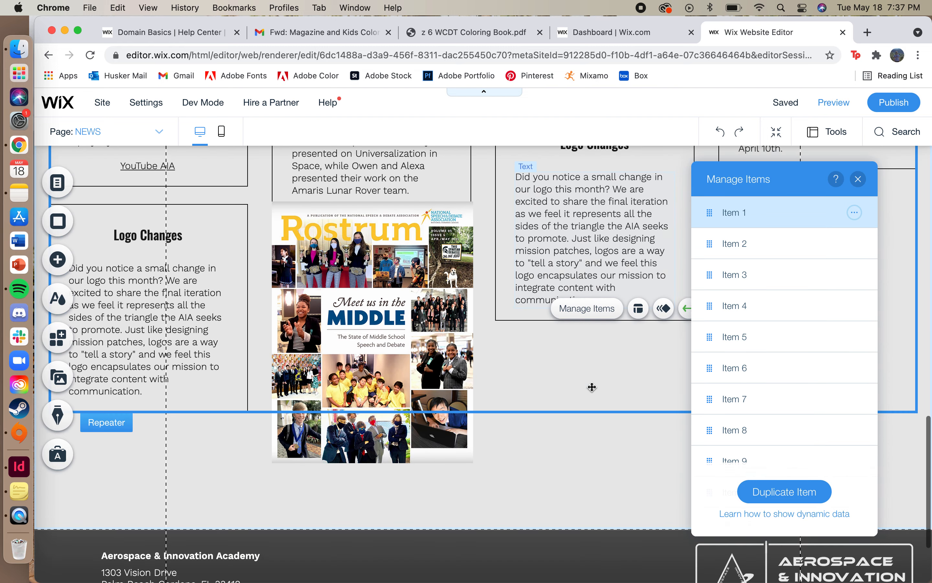
{"action": "left_click", "coordinate": [858, 179]}
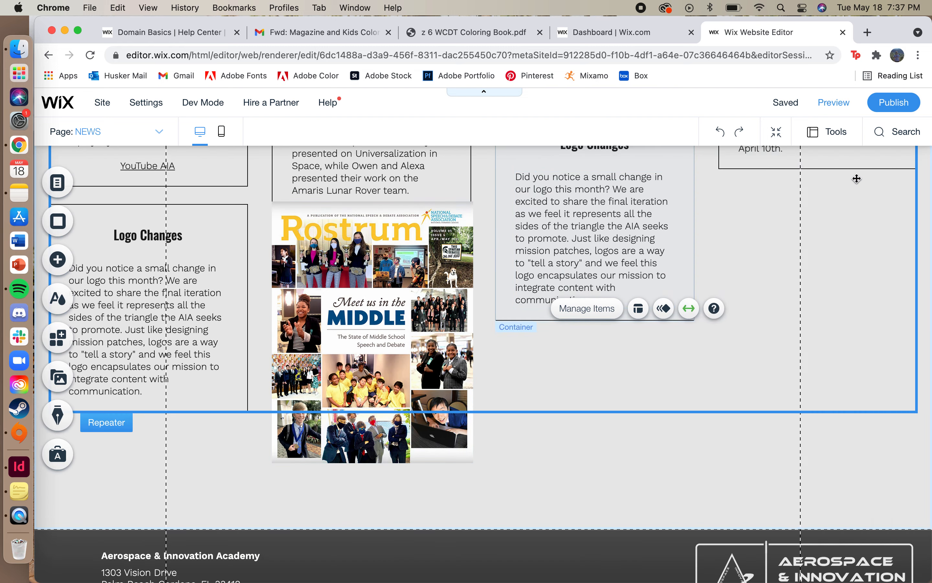
Move the Rostrum cover image off the 2020 Coach of the Year card onto the second Logo Changes card and shrink it
{"action": "left_click_drag", "start_coordinate": [426, 300], "coordinate": [177, 289]}
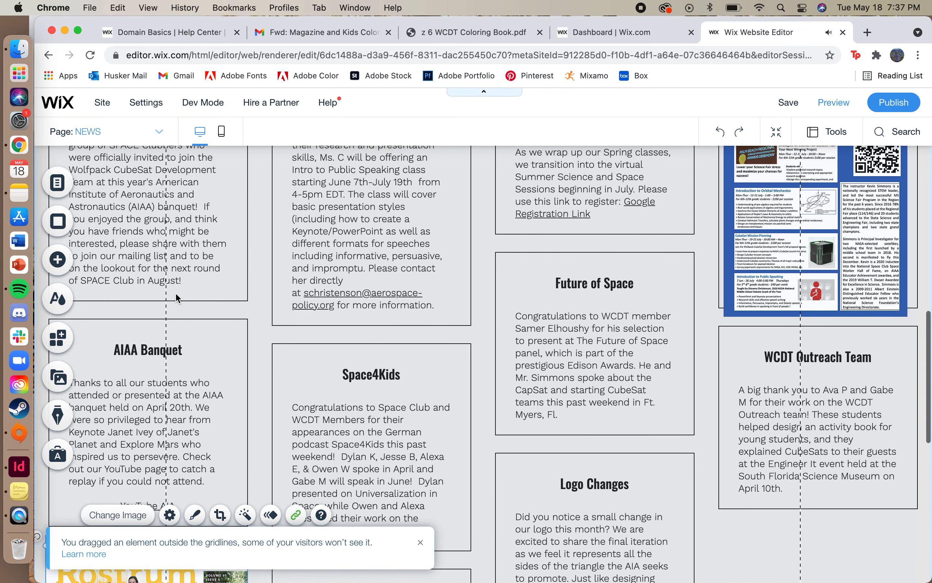
{"action": "left_click_drag", "start_coordinate": [204, 336], "coordinate": [601, 236]}
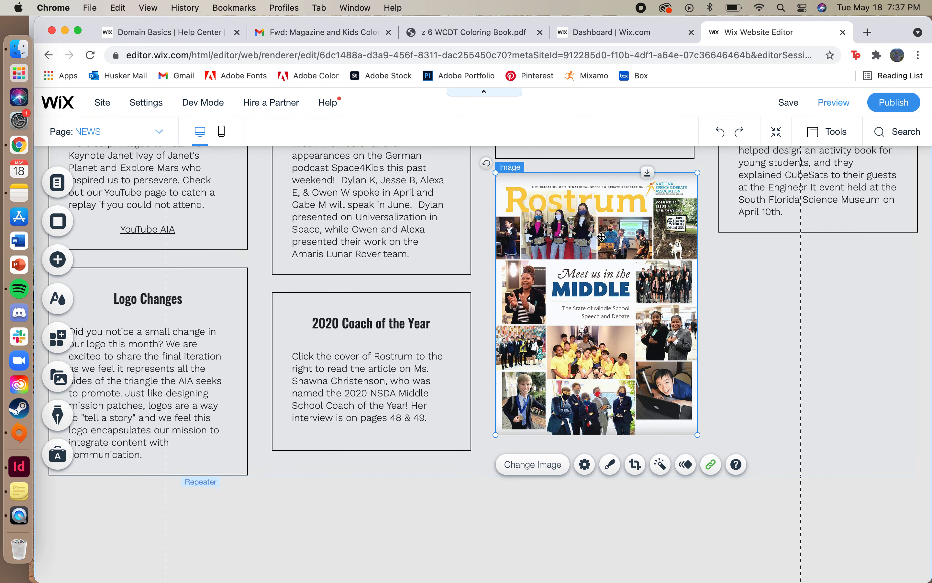
{"action": "left_click_drag", "start_coordinate": [496, 435], "coordinate": [582, 322]}
Drop the Rostrum image inside the second Logo Changes repeater item and check its effect on the other items
{"action": "left_click_drag", "start_coordinate": [624, 249], "coordinate": [624, 249]}
{"action": "left_click_drag", "start_coordinate": [607, 255], "coordinate": [607, 255]}
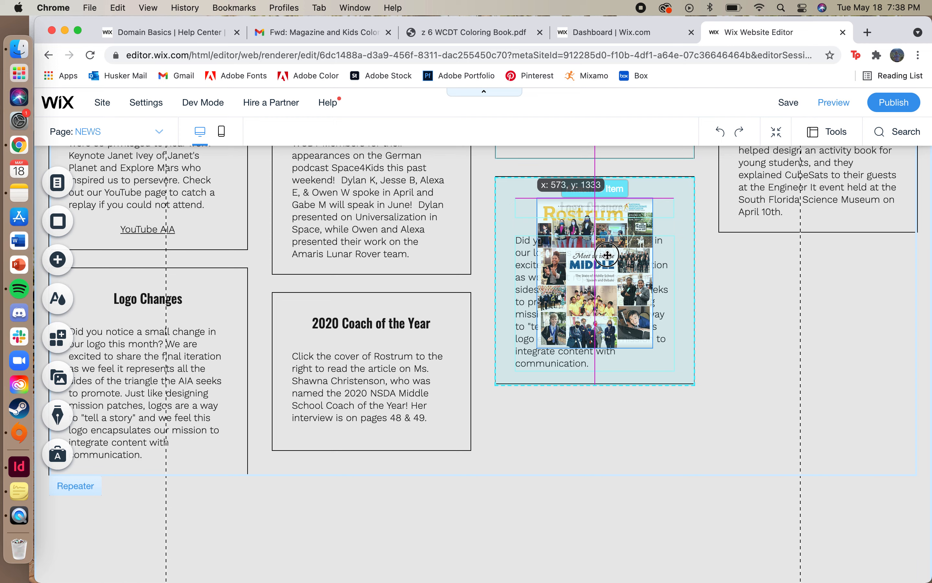
{"action": "left_click_drag", "start_coordinate": [607, 255], "coordinate": [608, 255]}
{"action": "scroll", "coordinate": [608, 255], "scroll_direction": "up", "scroll_amount": 3}
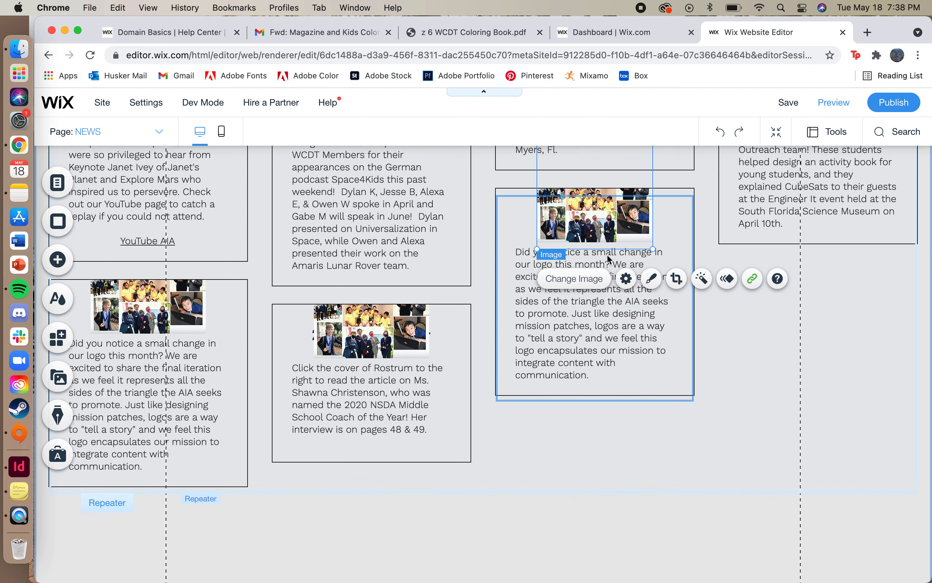
{"action": "scroll", "coordinate": [608, 256], "scroll_direction": "up", "scroll_amount": 5}
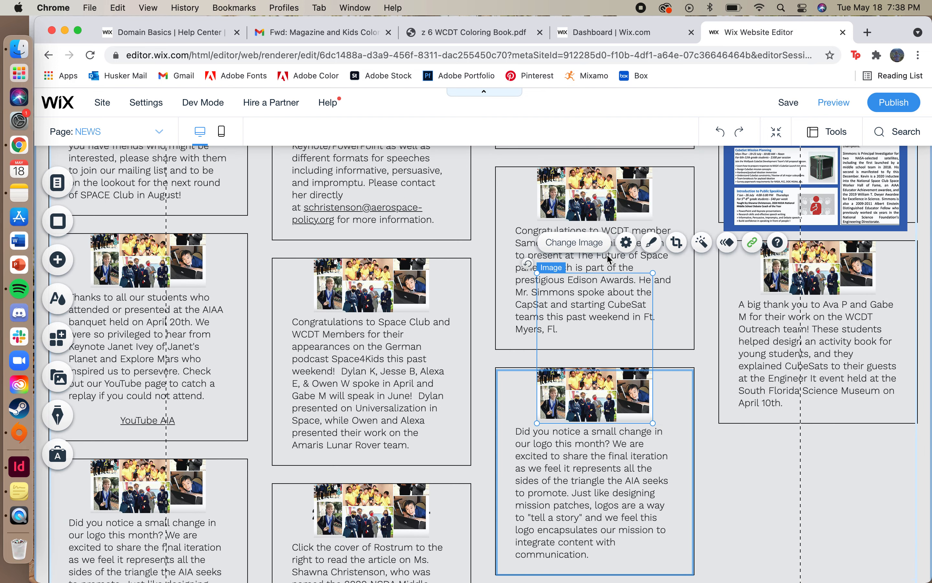
{"action": "scroll", "coordinate": [607, 255], "scroll_direction": "up", "scroll_amount": 12}
{"action": "scroll", "coordinate": [608, 256], "scroll_direction": "down", "scroll_amount": 9}
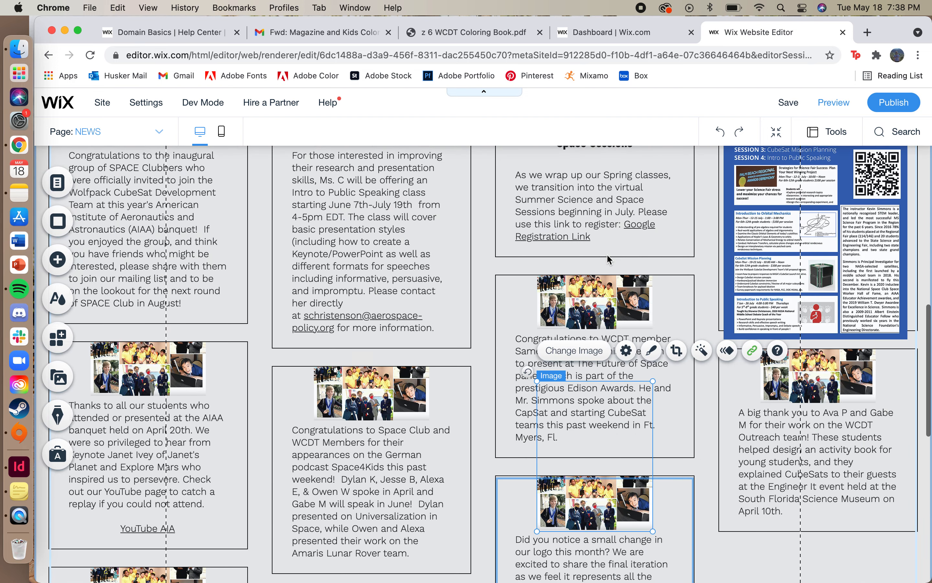
{"action": "scroll", "coordinate": [607, 254], "scroll_direction": "down", "scroll_amount": 11}
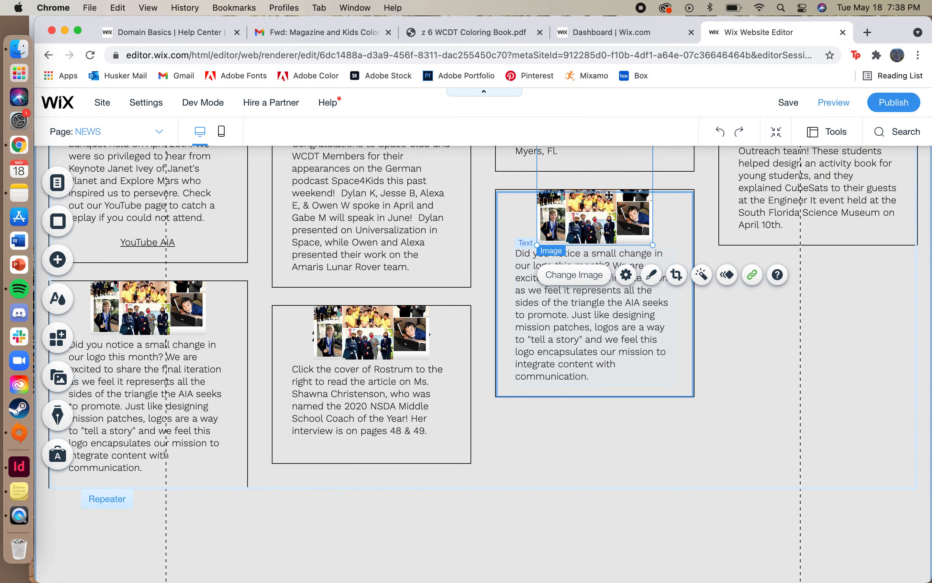
Pull the Rostrum image out of the repeater item to below the WCDT Outreach Team card and enlarge it to nearly the card's width
{"action": "left_click_drag", "start_coordinate": [603, 208], "coordinate": [778, 352]}
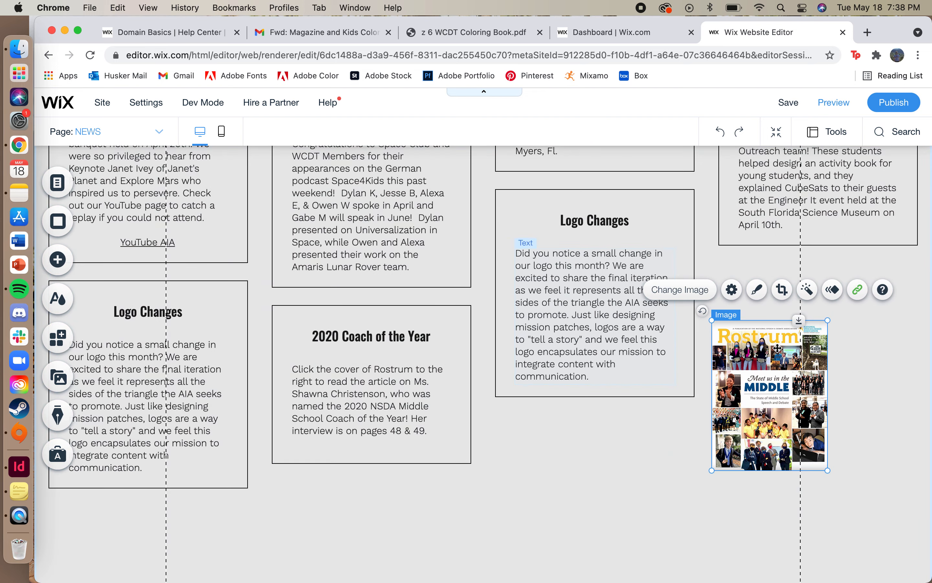
{"action": "scroll", "coordinate": [778, 348], "scroll_direction": "up", "scroll_amount": 15}
{"action": "scroll", "coordinate": [679, 330], "scroll_direction": "down", "scroll_amount": 8}
{"action": "scroll", "coordinate": [679, 334], "scroll_direction": "down", "scroll_amount": 10}
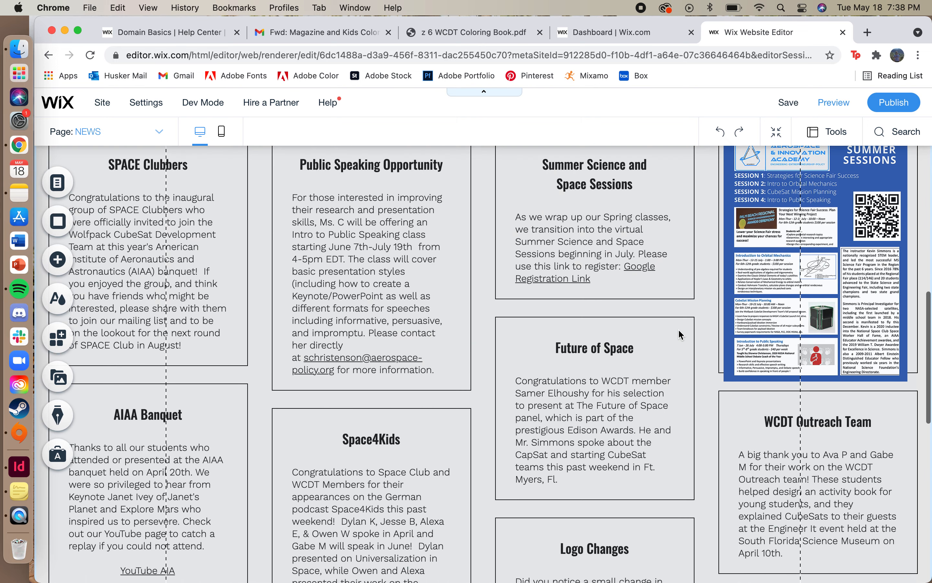
{"action": "left_click_drag", "start_coordinate": [802, 297], "coordinate": [852, 261]}
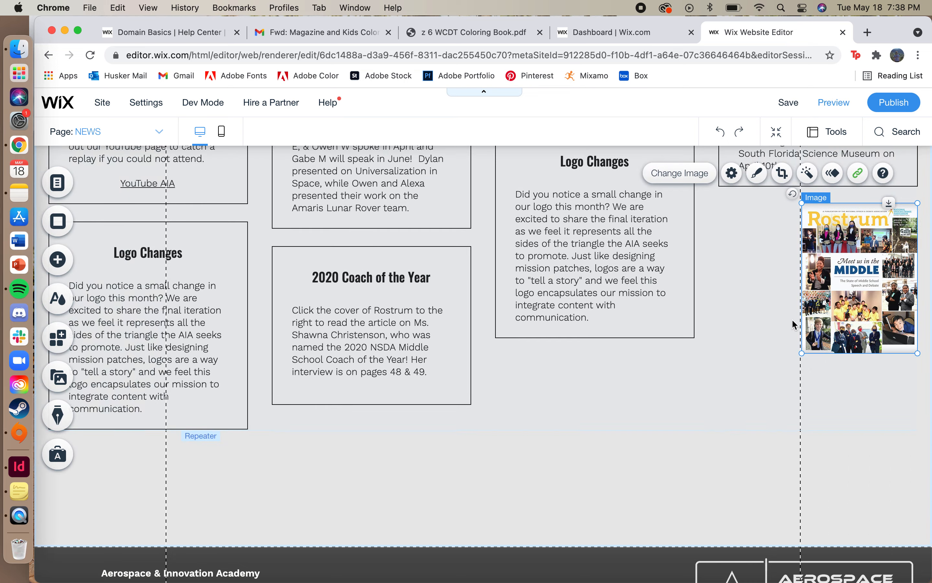
{"action": "left_click_drag", "start_coordinate": [799, 352], "coordinate": [704, 432]}
{"action": "scroll", "coordinate": [422, 415], "scroll_direction": "up", "scroll_amount": 3}
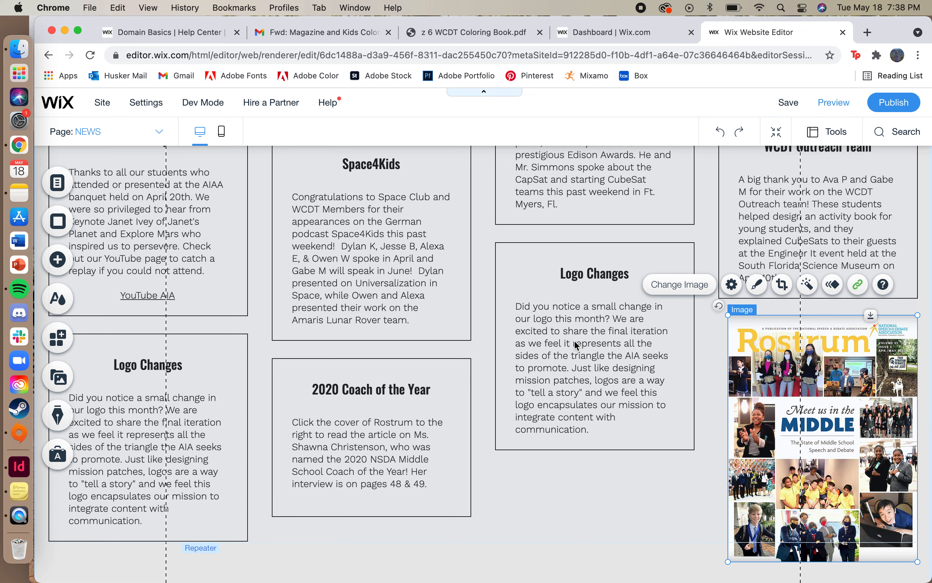
Delete Item 11, the duplicate Logo Changes card, from the news repeater
{"action": "left_click", "coordinate": [574, 503]}
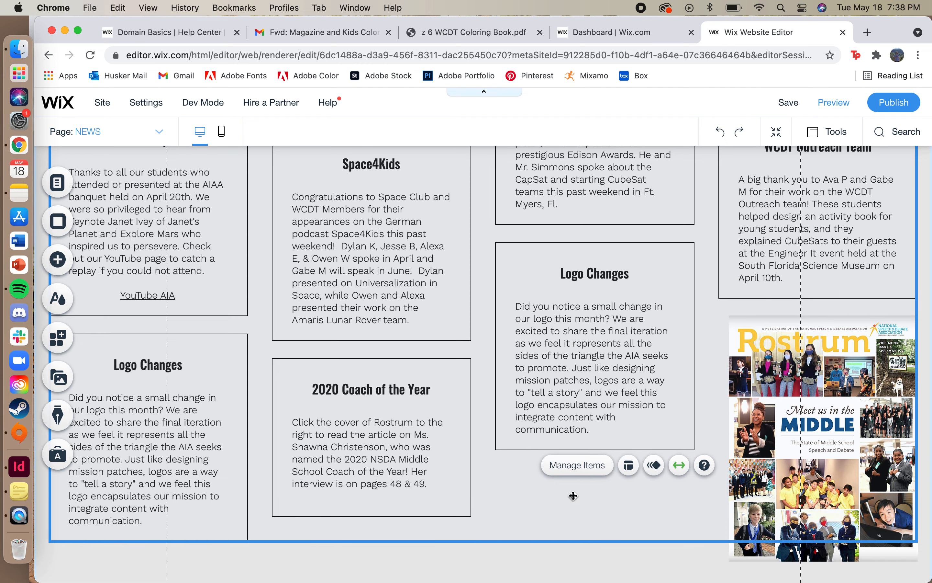
{"action": "left_click", "coordinate": [577, 464]}
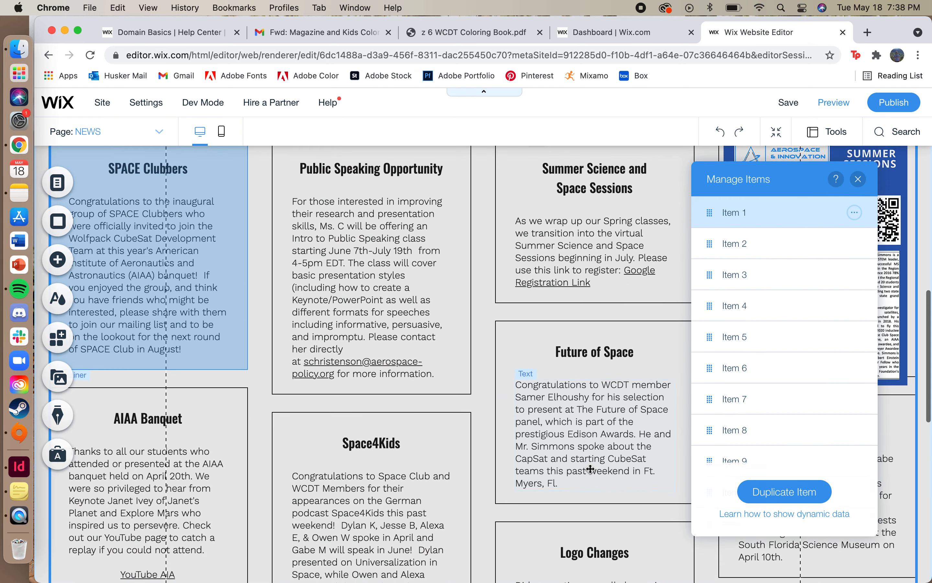
{"action": "scroll", "coordinate": [736, 397], "scroll_direction": "down", "scroll_amount": 2}
{"action": "left_click", "coordinate": [737, 411]}
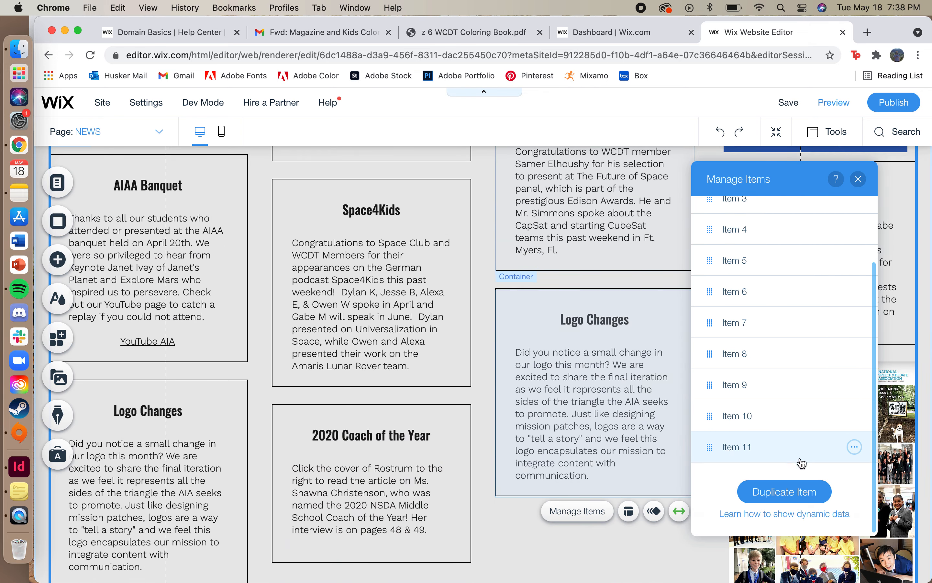
{"action": "left_click", "coordinate": [855, 447]}
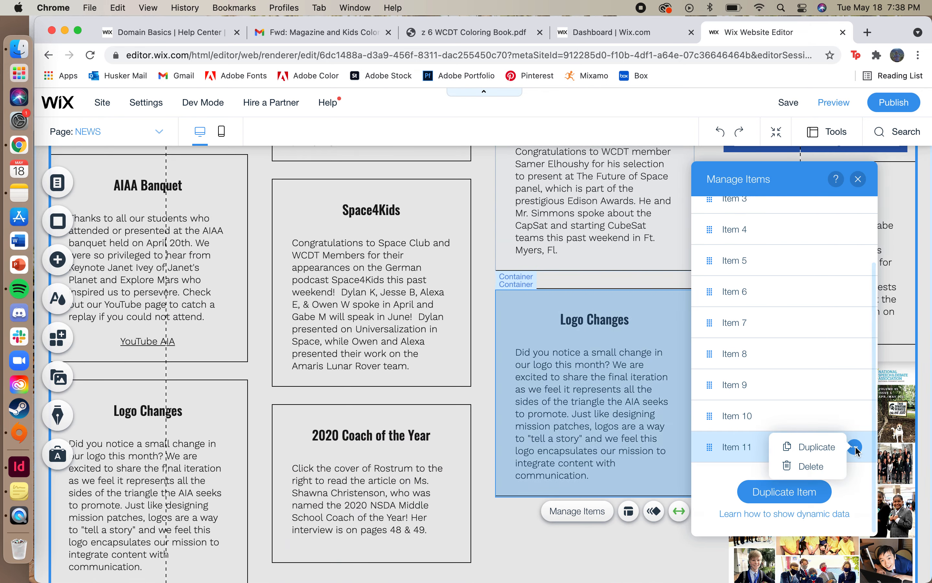
{"action": "left_click", "coordinate": [825, 466]}
{"action": "scroll", "coordinate": [853, 193], "scroll_direction": "up", "scroll_amount": 6}
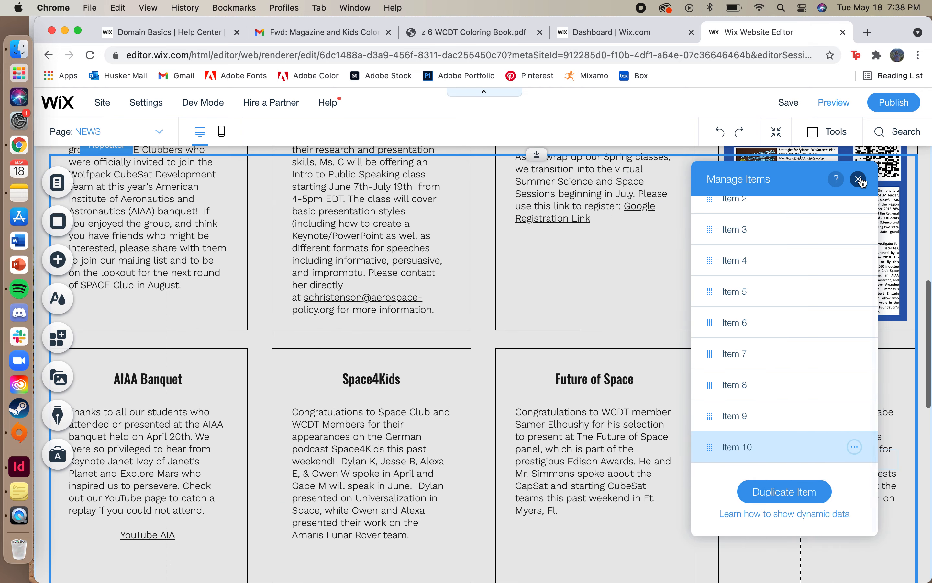
{"action": "left_click", "coordinate": [859, 178]}
Examine the news repeater's card rows and the spacing around the Rostrum image after the deletion
{"action": "scroll", "coordinate": [594, 385], "scroll_direction": "down", "scroll_amount": 5}
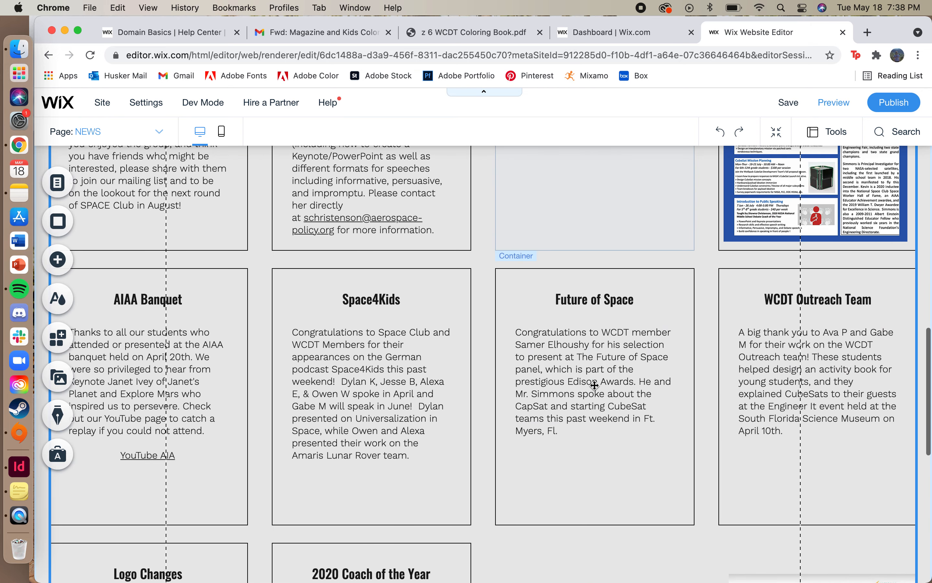
{"action": "scroll", "coordinate": [595, 384], "scroll_direction": "down", "scroll_amount": 12}
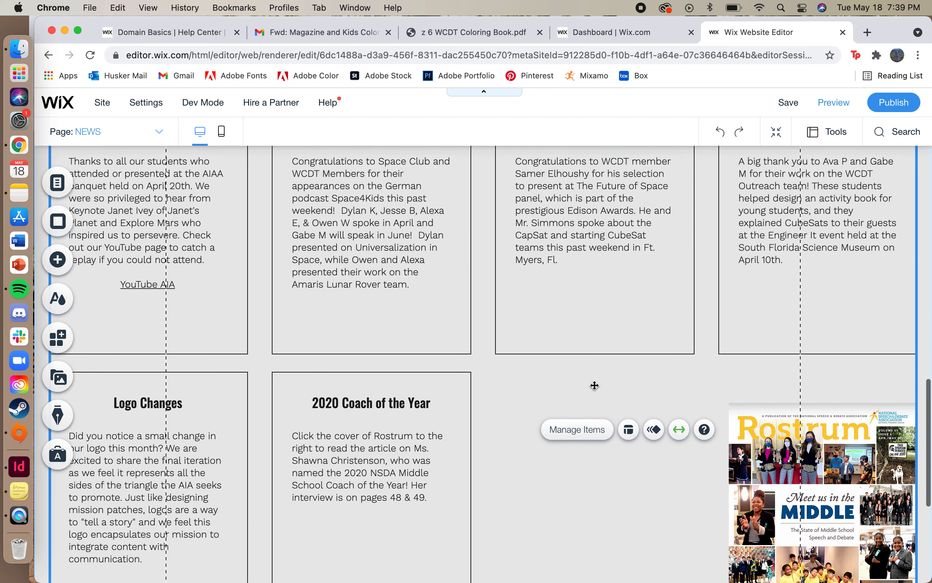
{"action": "scroll", "coordinate": [594, 385], "scroll_direction": "up", "scroll_amount": 3}
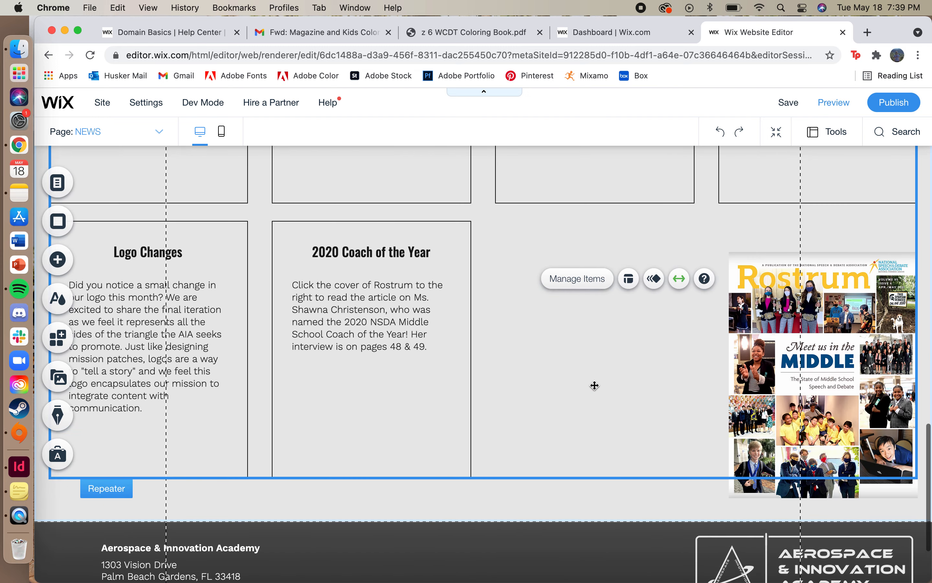
{"action": "left_click", "coordinate": [561, 498]}
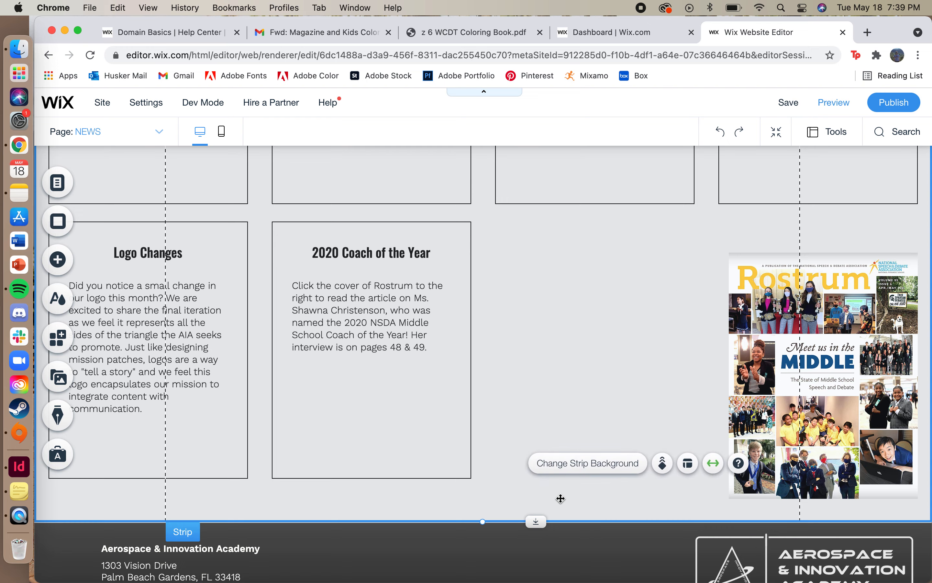
{"action": "left_click", "coordinate": [519, 358]}
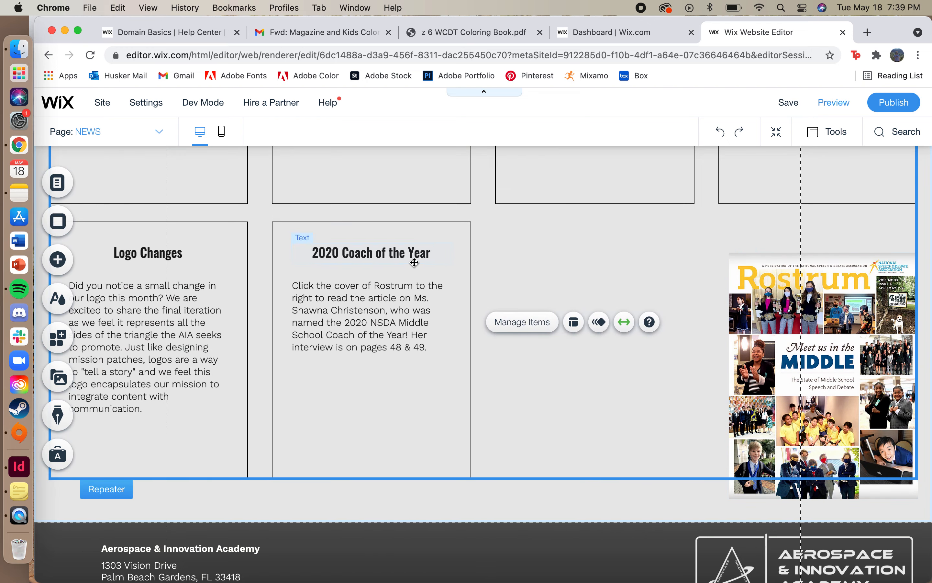
{"action": "scroll", "coordinate": [414, 262], "scroll_direction": "up", "scroll_amount": 15}
{"action": "scroll", "coordinate": [414, 262], "scroll_direction": "up", "scroll_amount": 1}
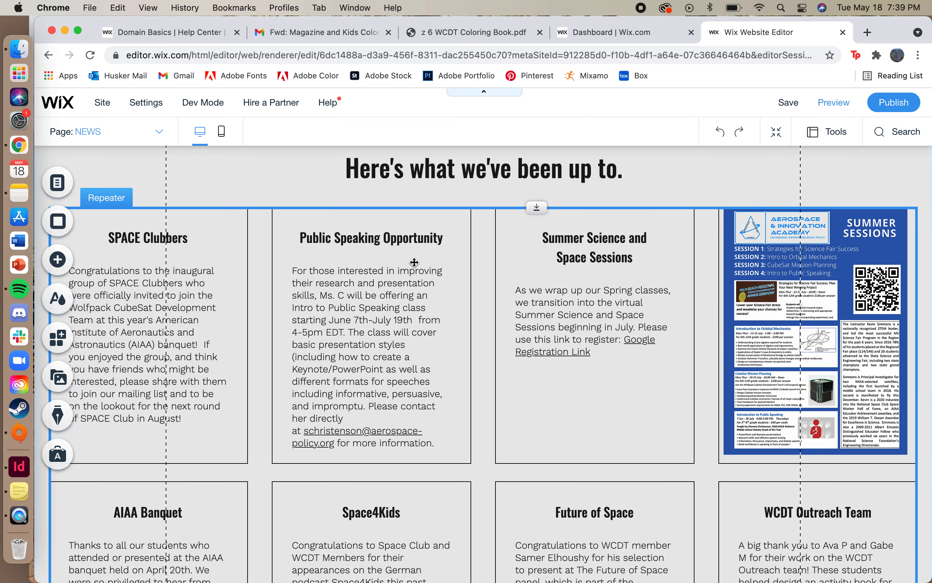
{"action": "scroll", "coordinate": [414, 262], "scroll_direction": "down", "scroll_amount": 16}
{"action": "scroll", "coordinate": [414, 262], "scroll_direction": "up", "scroll_amount": 5}
{"action": "scroll", "coordinate": [414, 262], "scroll_direction": "up", "scroll_amount": 6}
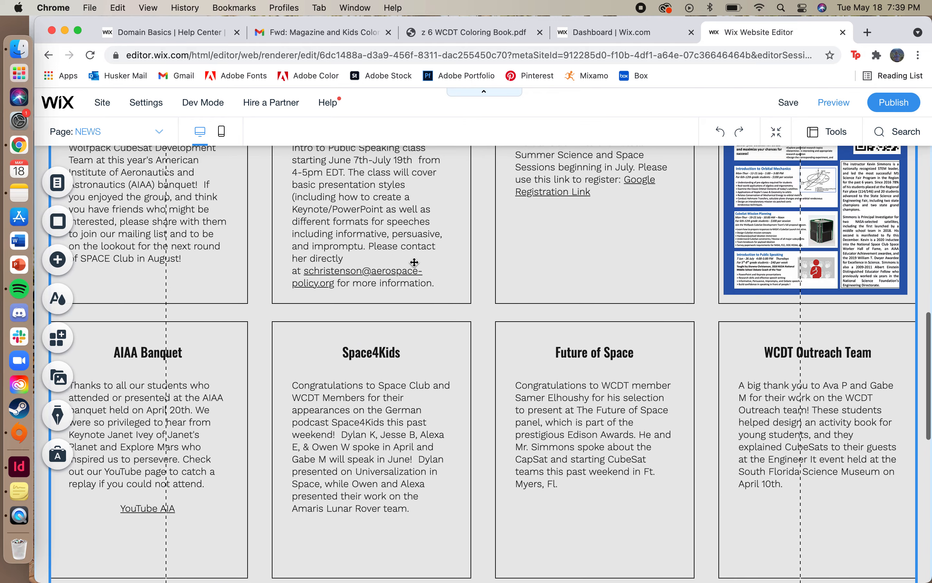
{"action": "scroll", "coordinate": [414, 262], "scroll_direction": "up", "scroll_amount": 4}
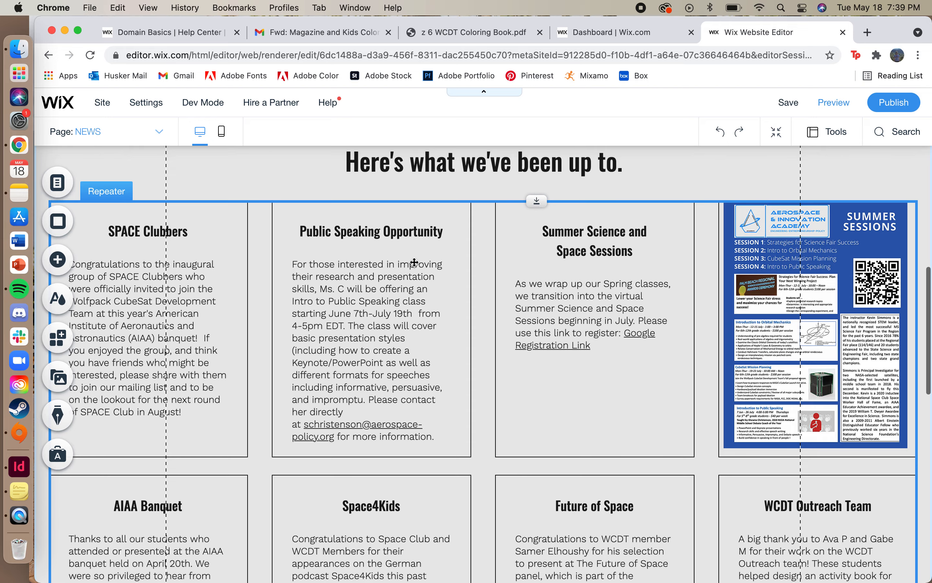
{"action": "scroll", "coordinate": [414, 262], "scroll_direction": "down", "scroll_amount": 15}
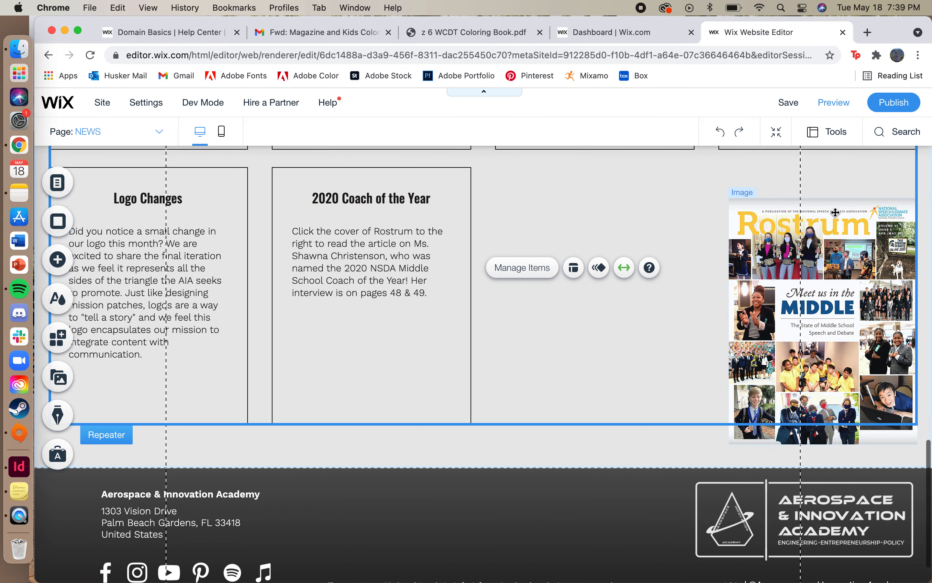
Move the Rostrum cover image into the empty space directly beside the 2020 Coach of the Year card
{"action": "left_click", "coordinate": [862, 434]}
{"action": "left_click_drag", "start_coordinate": [861, 435], "coordinate": [632, 395]}
{"action": "scroll", "coordinate": [632, 395], "scroll_direction": "up", "scroll_amount": 5}
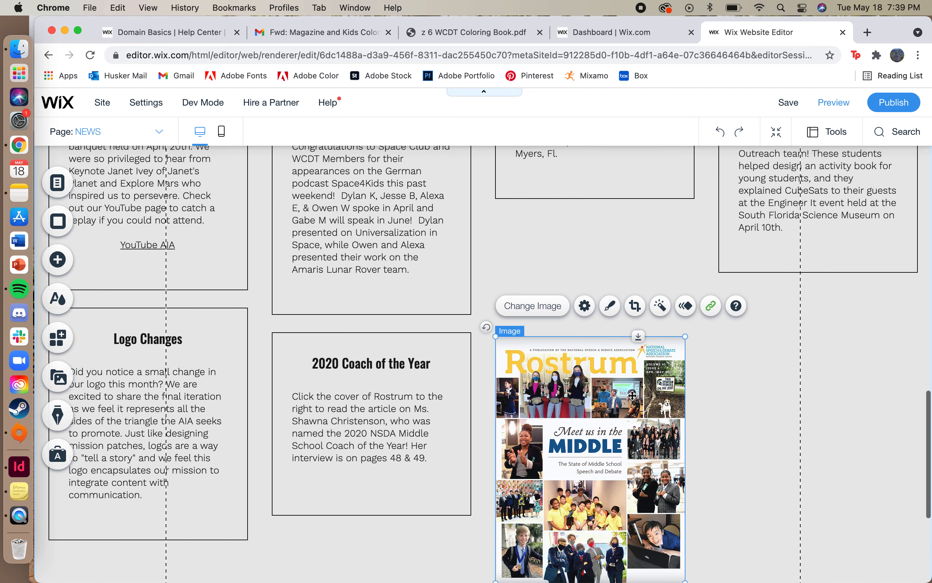
{"action": "left_click_drag", "start_coordinate": [616, 501], "coordinate": [616, 394]}
{"action": "scroll", "coordinate": [616, 395], "scroll_direction": "up", "scroll_amount": 4}
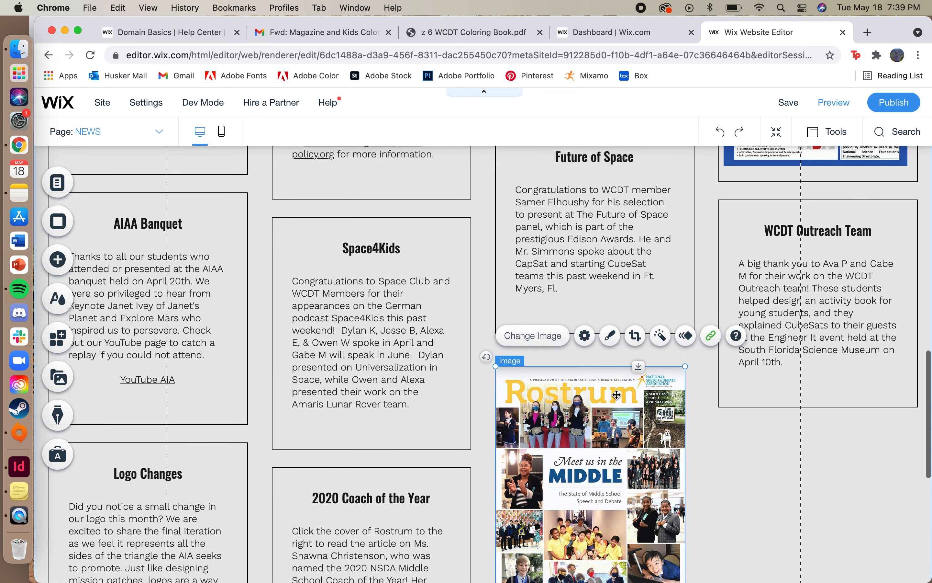
{"action": "scroll", "coordinate": [617, 395], "scroll_direction": "up", "scroll_amount": 4}
{"action": "scroll", "coordinate": [601, 370], "scroll_direction": "down", "scroll_amount": 7}
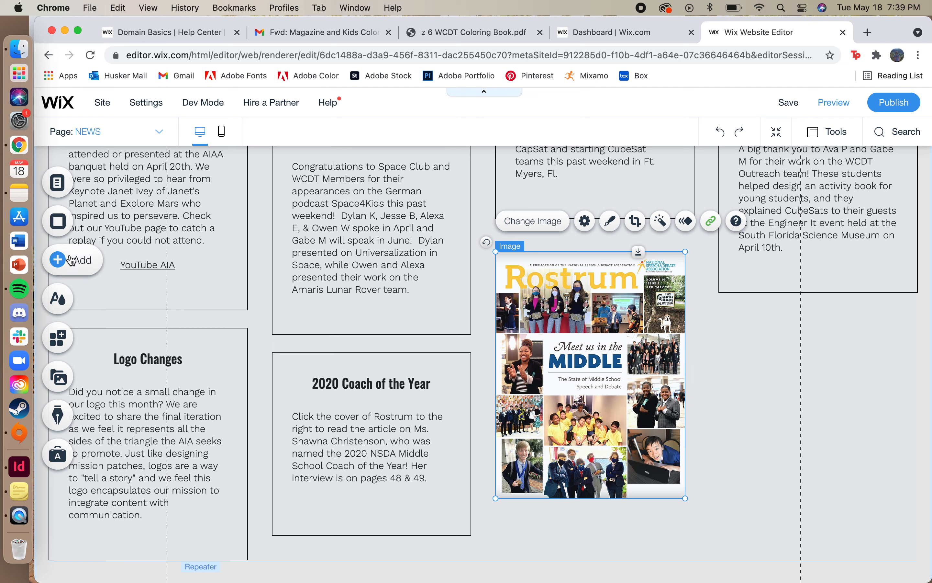
Browse the element categories available to add to the page, including Content Manager and the Image options
{"action": "left_click", "coordinate": [63, 263]}
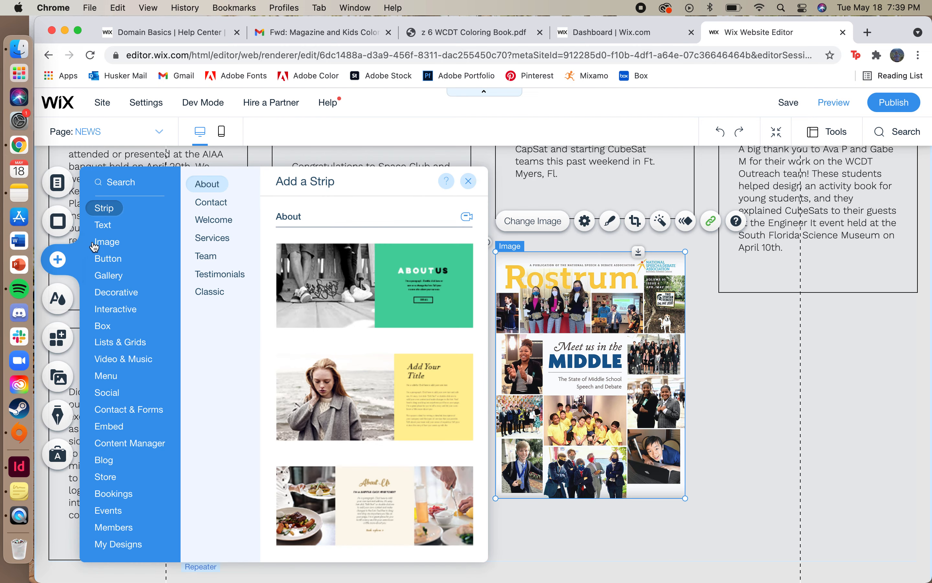
{"action": "left_click", "coordinate": [106, 241]}
{"action": "left_click", "coordinate": [111, 309]}
{"action": "left_click", "coordinate": [117, 442]}
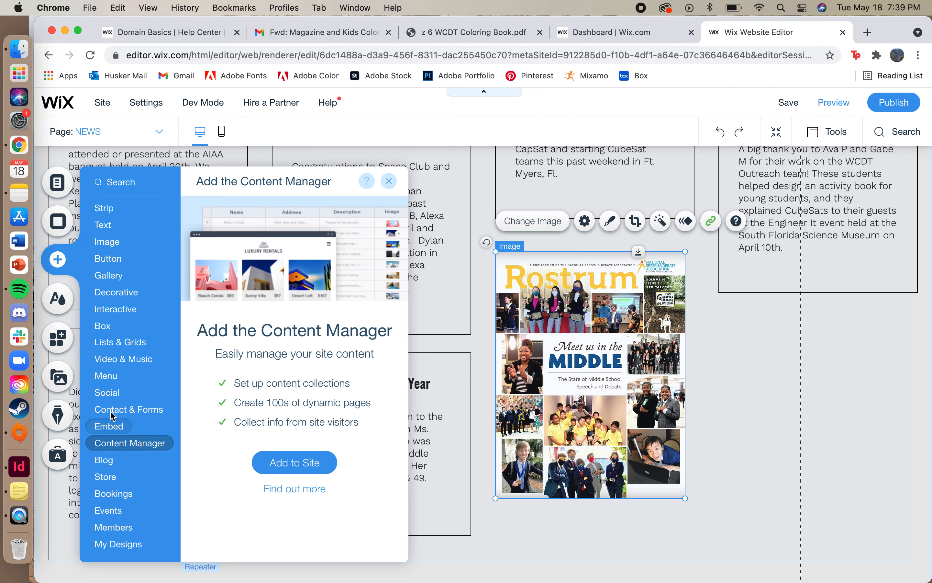
{"action": "left_click", "coordinate": [108, 226]}
{"action": "left_click", "coordinate": [110, 241]}
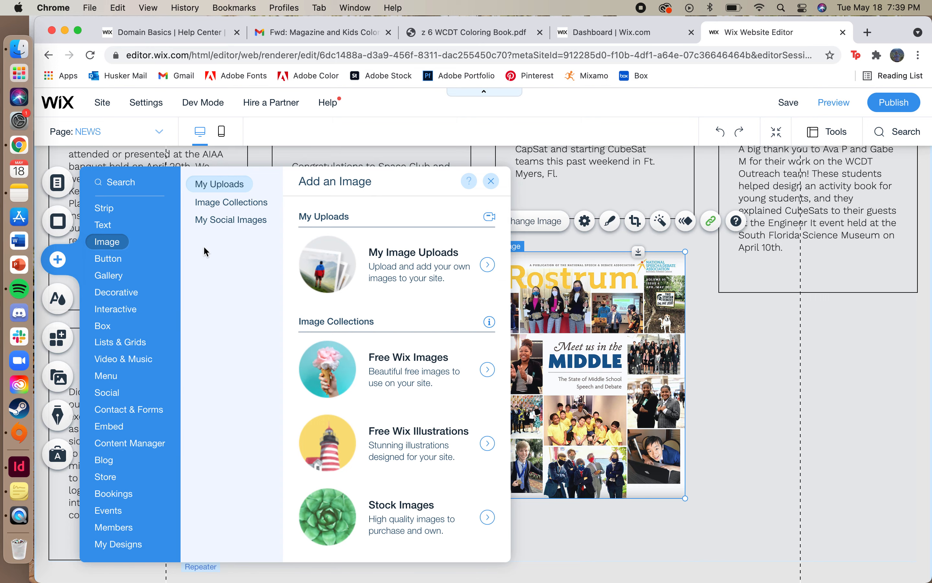
Add the rocket launch pad photo from the site's uploaded files to the News page
{"action": "left_click", "coordinate": [324, 267]}
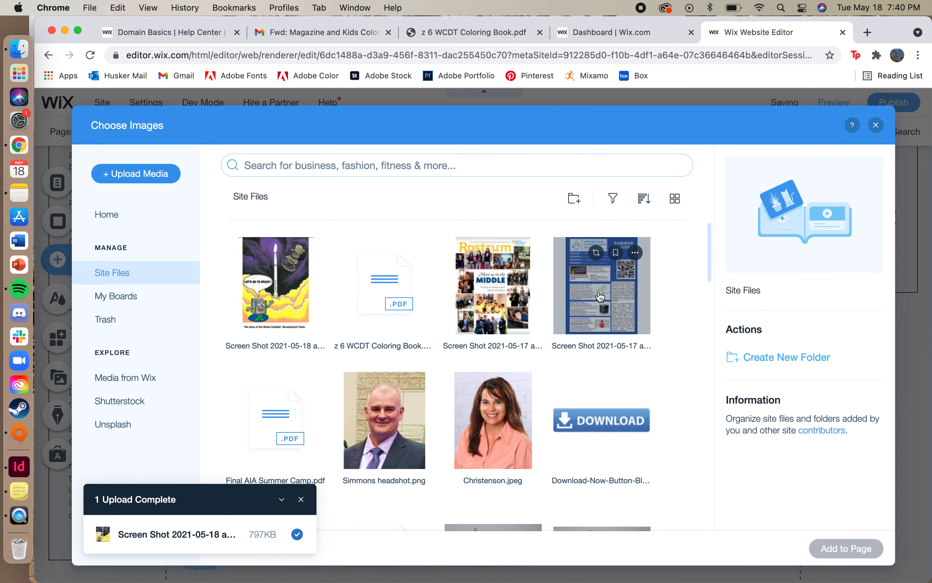
{"action": "scroll", "coordinate": [605, 309], "scroll_direction": "down", "scroll_amount": 3}
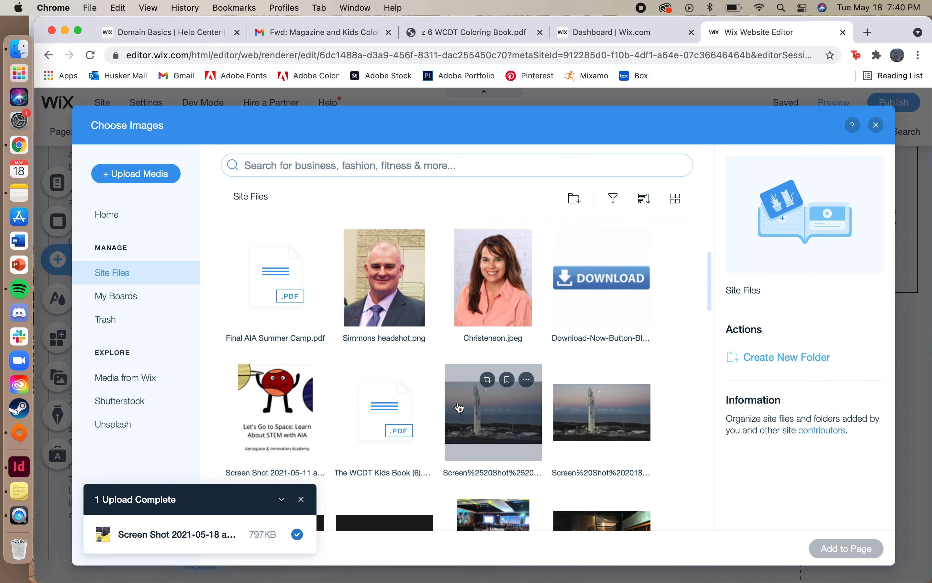
{"action": "scroll", "coordinate": [458, 407], "scroll_direction": "down", "scroll_amount": 3}
{"action": "scroll", "coordinate": [458, 407], "scroll_direction": "up", "scroll_amount": 1}
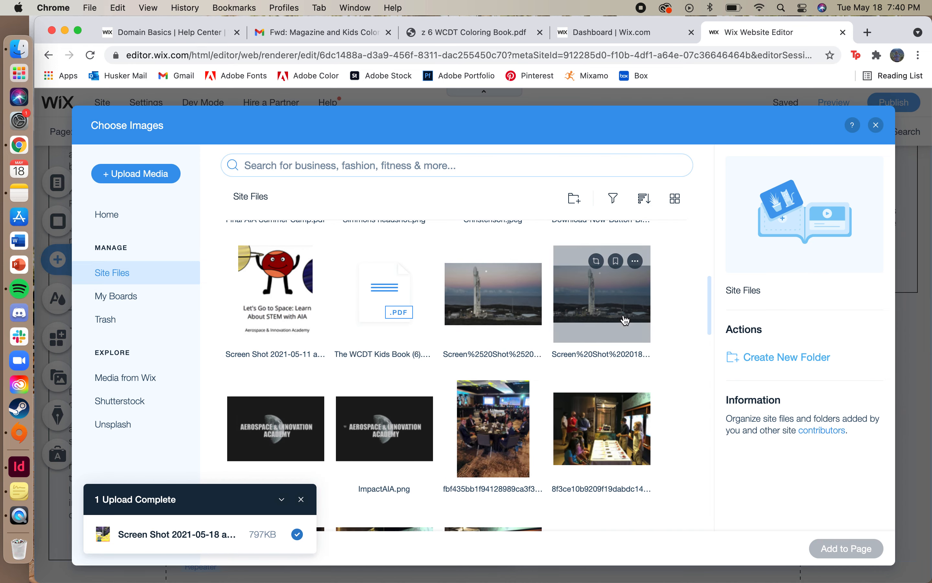
{"action": "left_click", "coordinate": [624, 304]}
{"action": "left_click", "coordinate": [847, 556]}
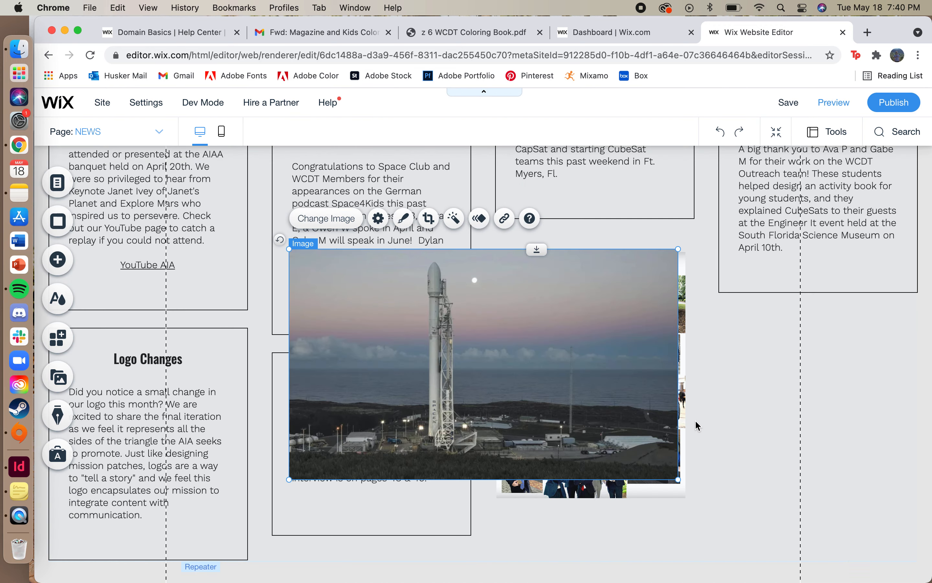
{"action": "left_click", "coordinate": [505, 218]}
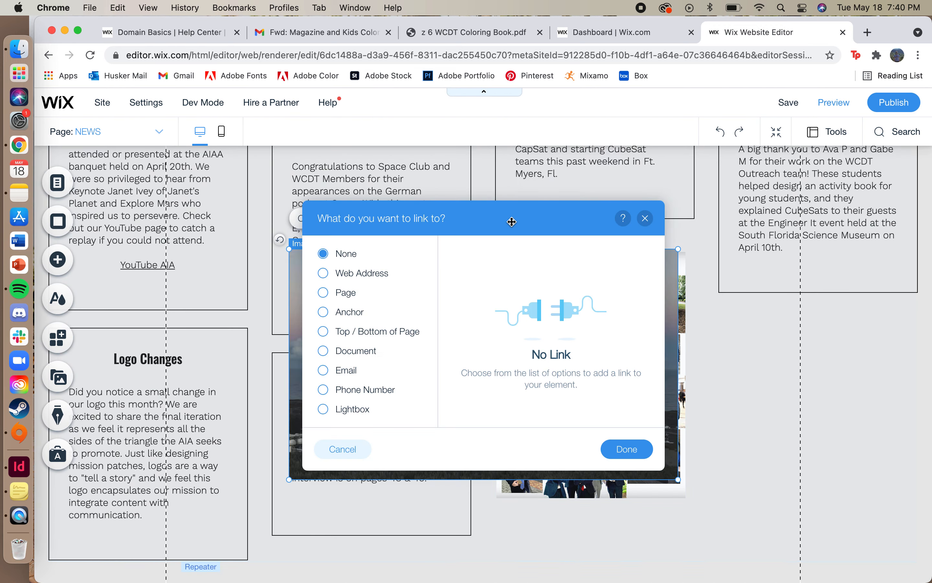
{"action": "left_click", "coordinate": [378, 274]}
{"action": "type", "text": "www."}
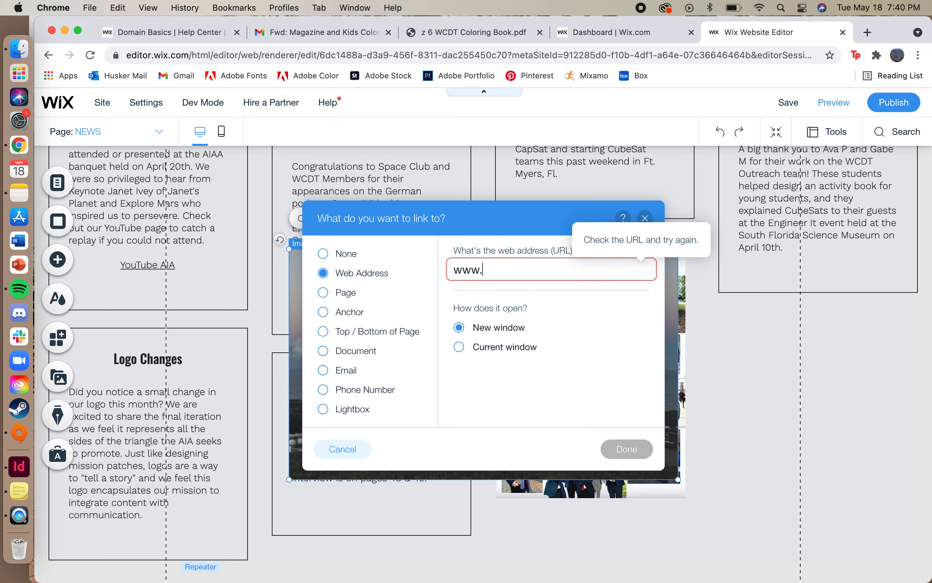
{"action": "type", "text": "google.com"}
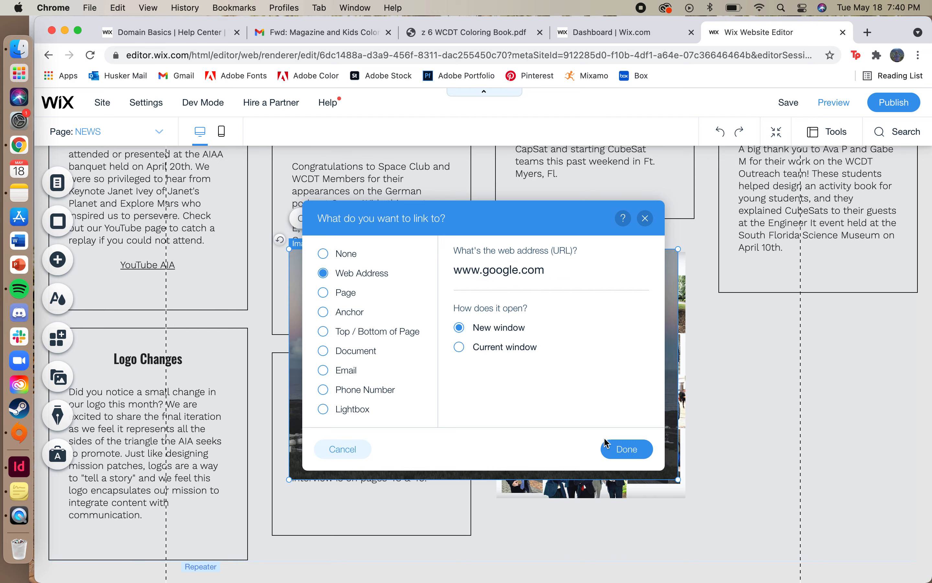
{"action": "left_click", "coordinate": [616, 448]}
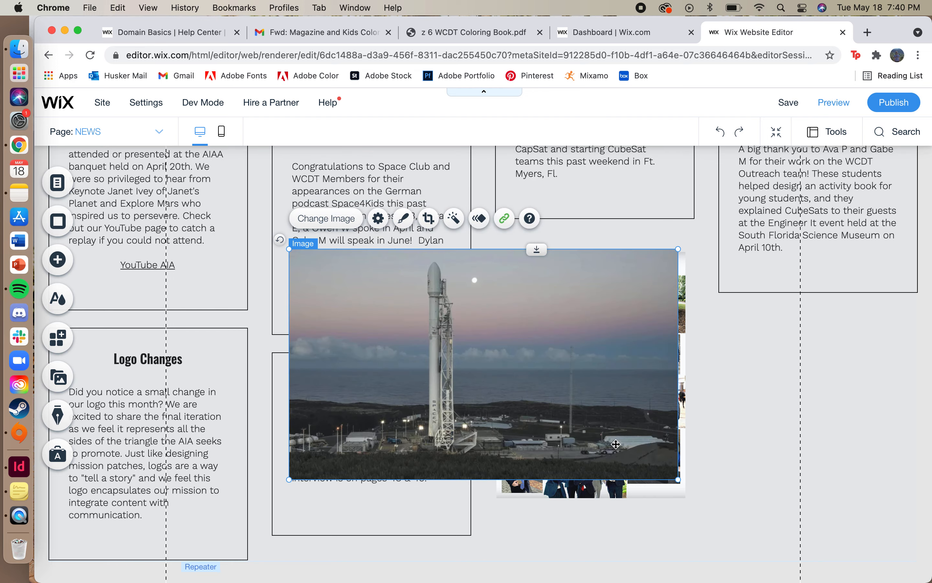
Preview the page, test the rocket photo's link, and close the page it opens
{"action": "left_click", "coordinate": [835, 102]}
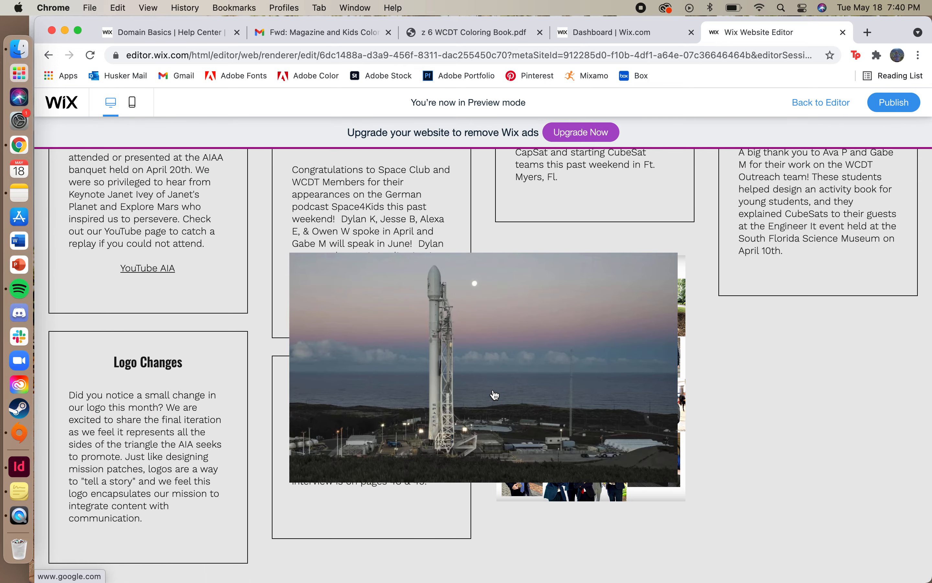
{"action": "scroll", "coordinate": [495, 394], "scroll_direction": "up", "scroll_amount": 3}
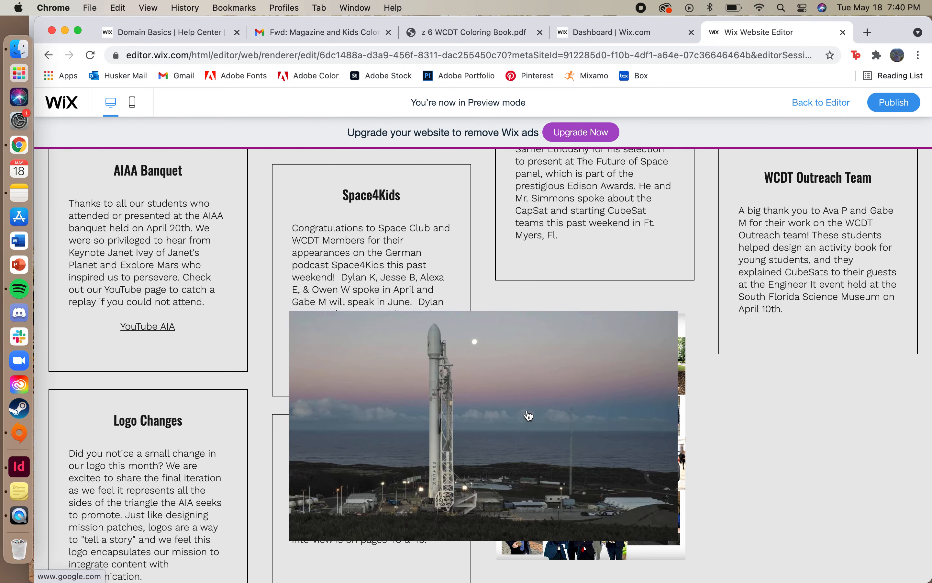
{"action": "left_click", "coordinate": [494, 404]}
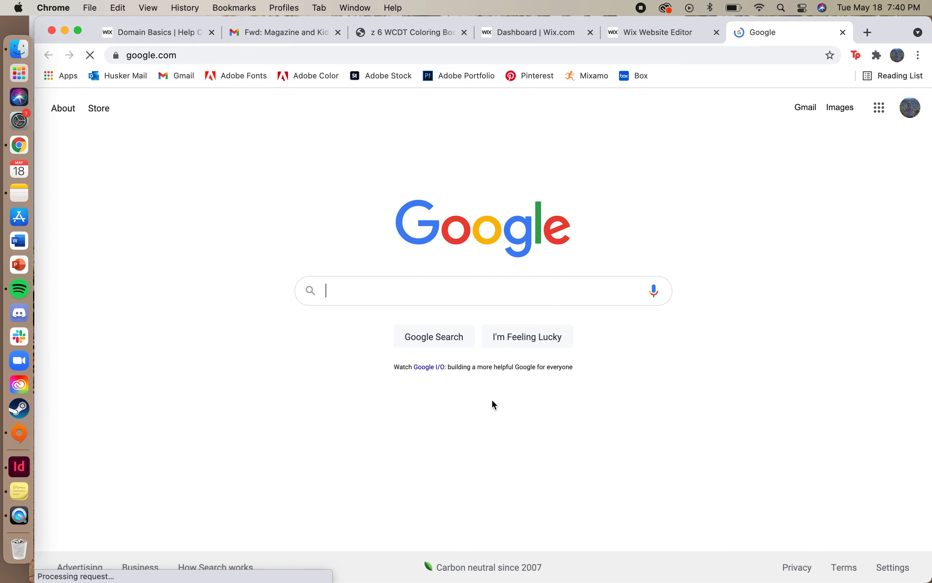
{"action": "left_click", "coordinate": [844, 32]}
Test the Rostrum cover's link in the preview and close the magazine page it opens
{"action": "scroll", "coordinate": [529, 376], "scroll_direction": "down", "scroll_amount": 3}
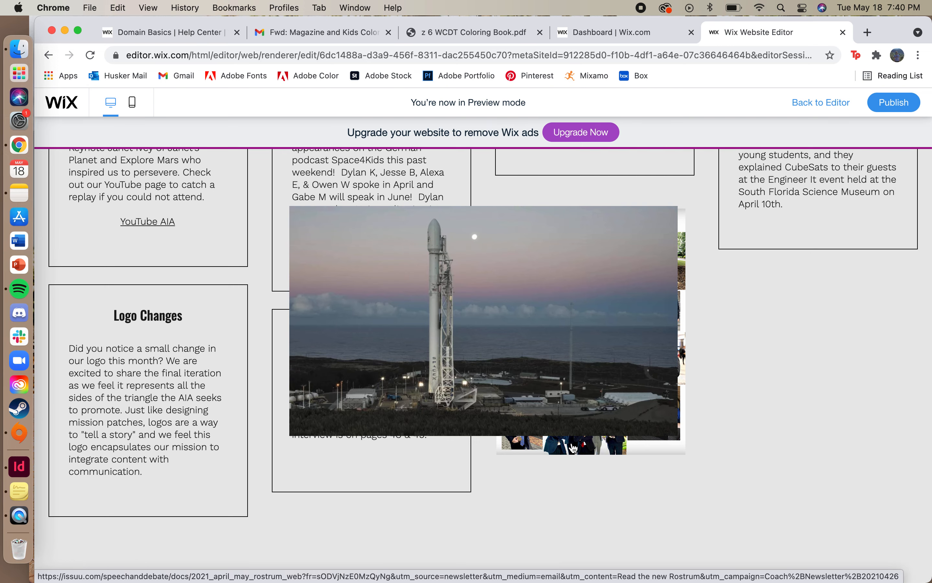
{"action": "left_click", "coordinate": [589, 446]}
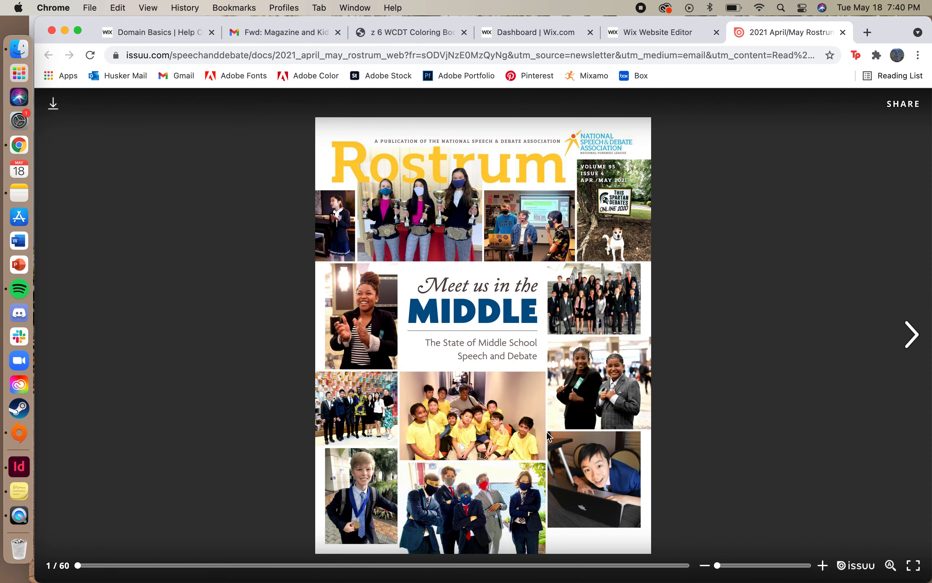
{"action": "left_click", "coordinate": [843, 32]}
Return to the editor and delete the rocket photo from the News page
{"action": "left_click", "coordinate": [828, 105]}
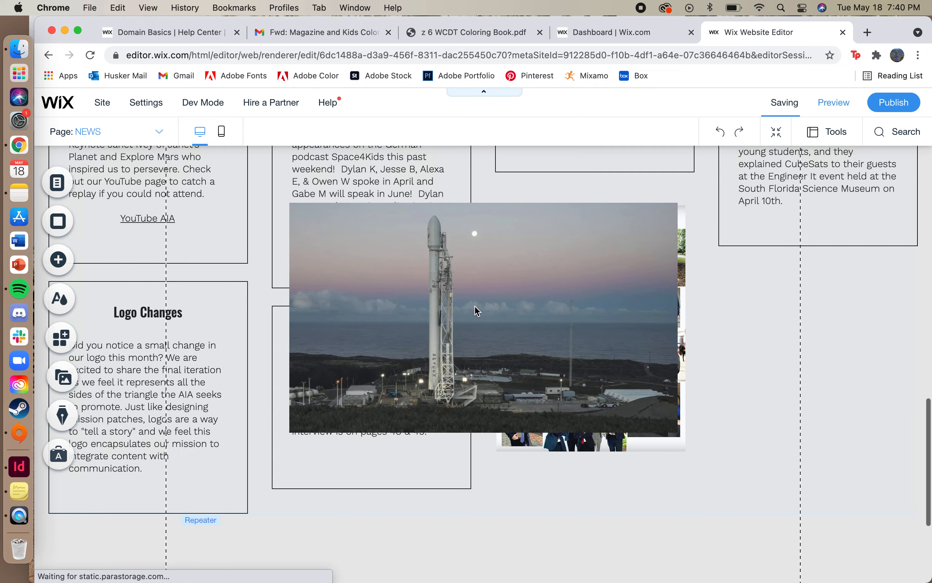
{"action": "left_click", "coordinate": [417, 316]}
{"action": "key", "text": "Delete"}
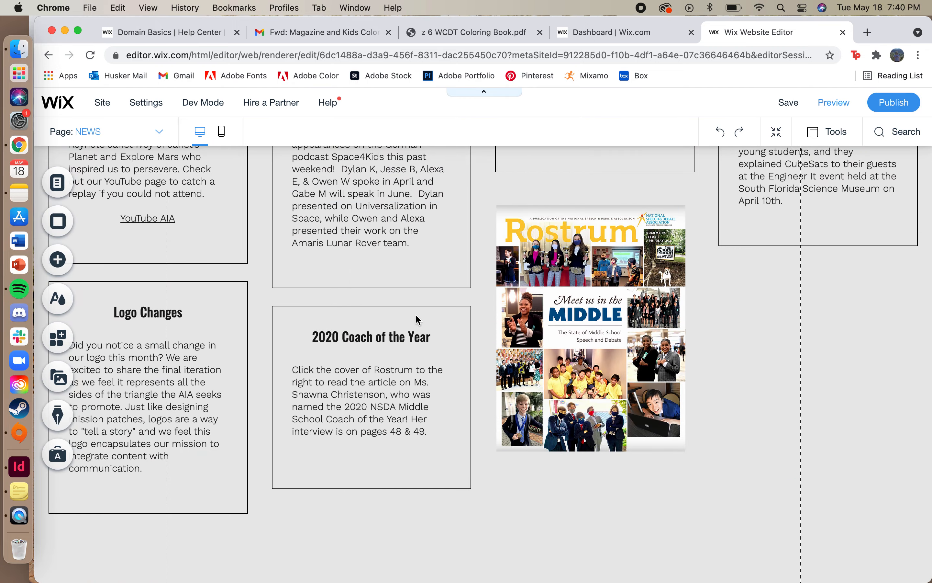
Shift the Summer Sessions flyer slightly left and enlarge it over the placeholder card in the fourth column
{"action": "scroll", "coordinate": [416, 315], "scroll_direction": "up", "scroll_amount": 10}
{"action": "scroll", "coordinate": [416, 316], "scroll_direction": "down", "scroll_amount": 4}
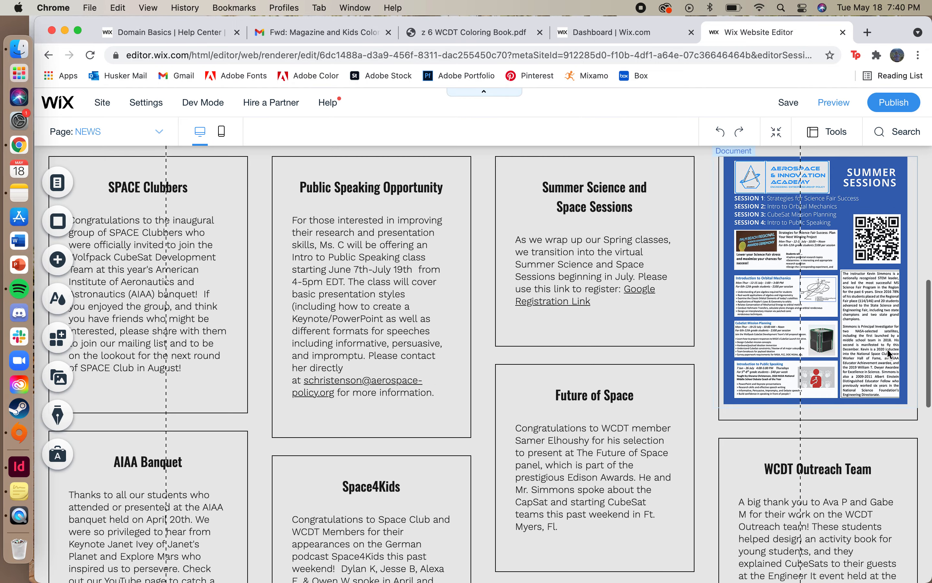
{"action": "left_click", "coordinate": [831, 328]}
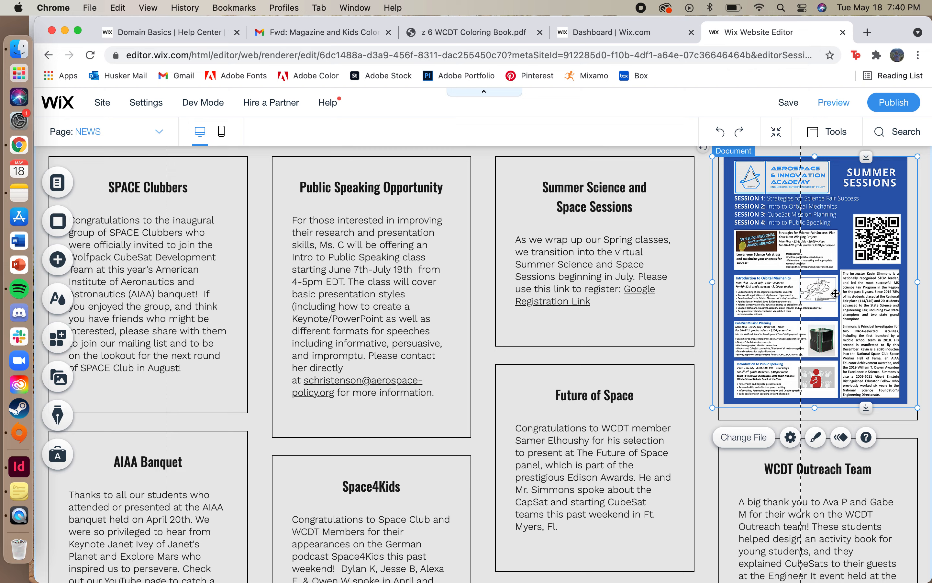
{"action": "left_click_drag", "start_coordinate": [835, 294], "coordinate": [831, 297]}
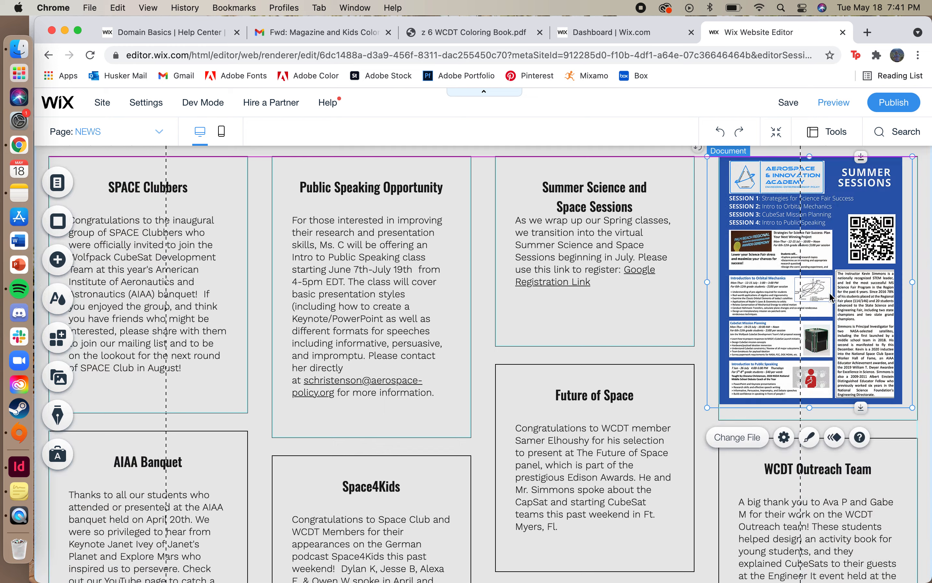
{"action": "left_click_drag", "start_coordinate": [913, 406], "coordinate": [912, 428]}
{"action": "left_click_drag", "start_coordinate": [763, 353], "coordinate": [763, 353]}
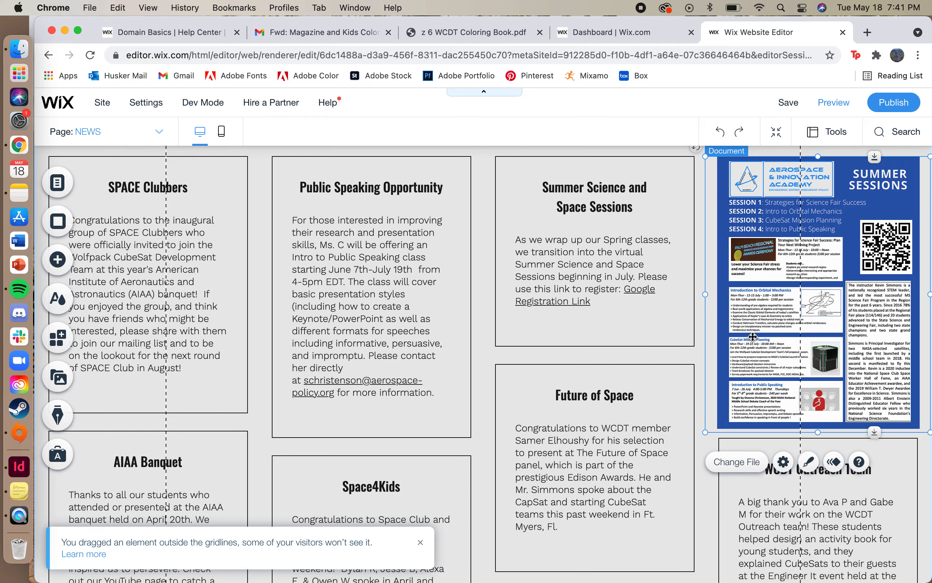
Move the Summer Sessions flyer into the empty space directly below the WCDT Outreach Team card
{"action": "scroll", "coordinate": [752, 336], "scroll_direction": "down", "scroll_amount": 6}
{"action": "scroll", "coordinate": [753, 335], "scroll_direction": "up", "scroll_amount": 6}
{"action": "scroll", "coordinate": [753, 336], "scroll_direction": "down", "scroll_amount": 3}
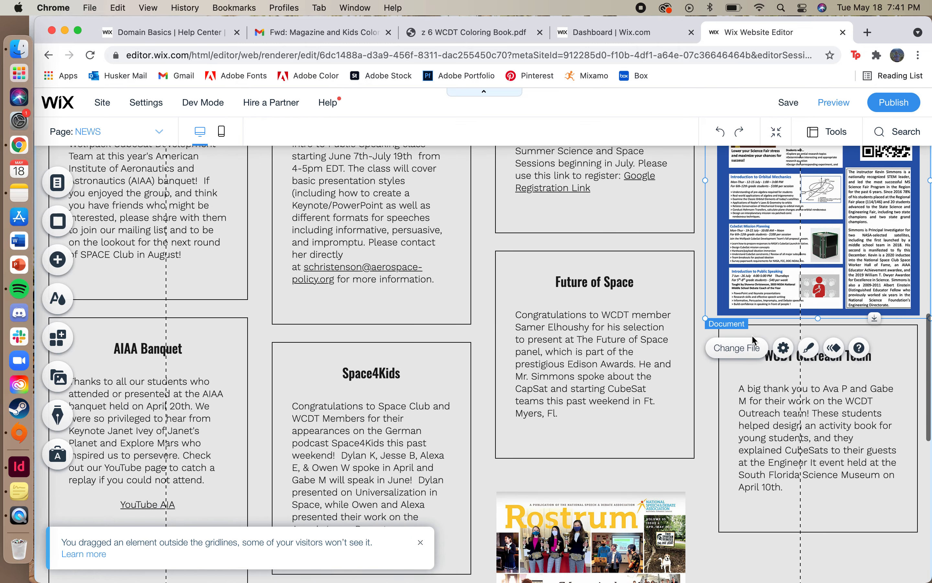
{"action": "left_click", "coordinate": [704, 533]}
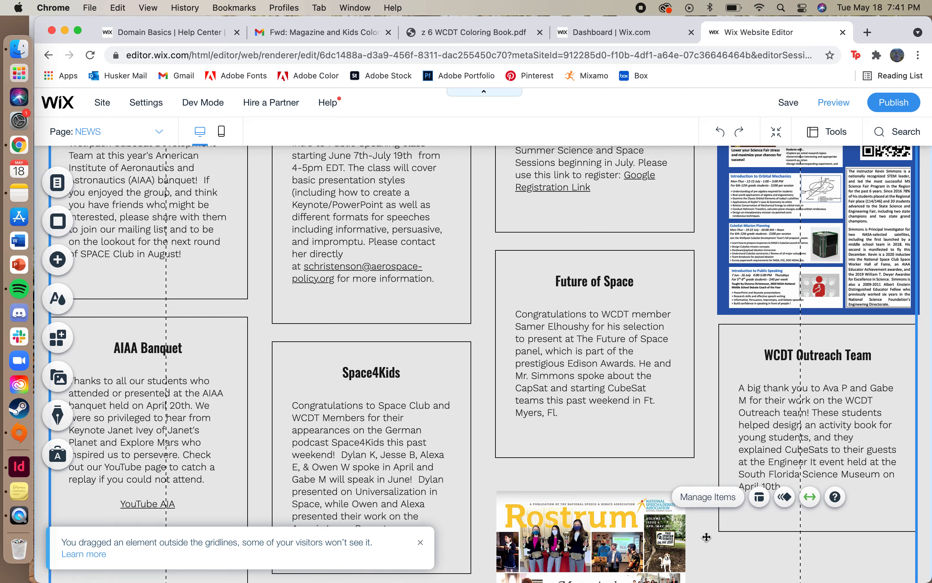
{"action": "scroll", "coordinate": [732, 215], "scroll_direction": "down", "scroll_amount": 6}
{"action": "scroll", "coordinate": [751, 208], "scroll_direction": "up", "scroll_amount": 4}
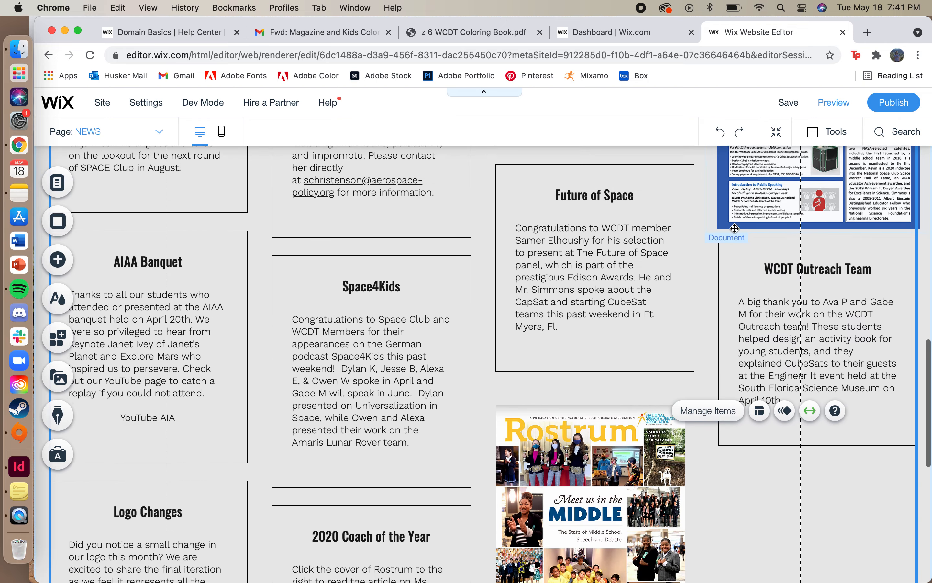
{"action": "left_click_drag", "start_coordinate": [754, 206], "coordinate": [765, 559]}
{"action": "left_click_drag", "start_coordinate": [766, 559], "coordinate": [766, 560]}
{"action": "scroll", "coordinate": [670, 433], "scroll_direction": "down", "scroll_amount": 5}
{"action": "left_click_drag", "start_coordinate": [749, 289], "coordinate": [738, 433]}
Examine the uncovered Summer Science and Space Sessions placeholder card and the layout of the cards and images around it
{"action": "scroll", "coordinate": [647, 291], "scroll_direction": "up", "scroll_amount": 12}
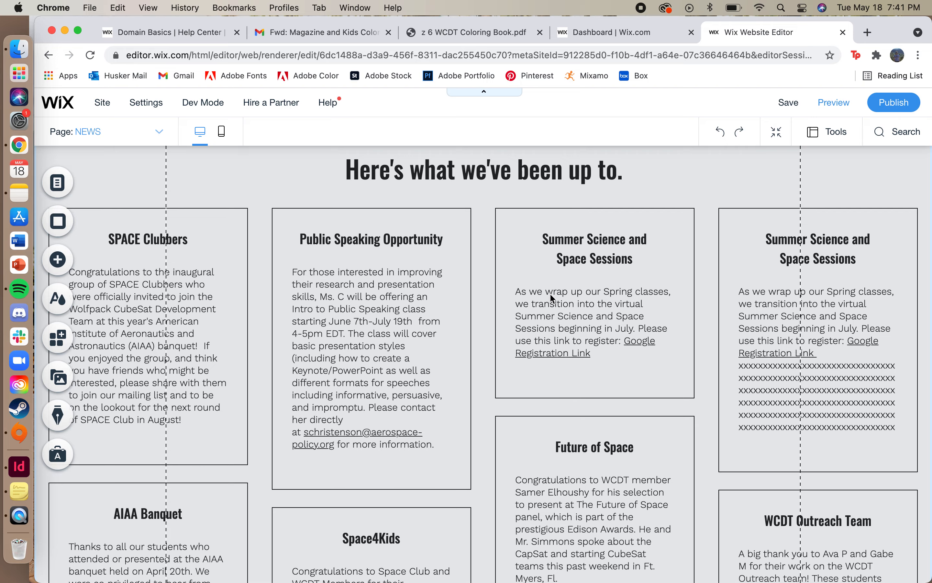
{"action": "scroll", "coordinate": [550, 293], "scroll_direction": "down", "scroll_amount": 6}
{"action": "scroll", "coordinate": [549, 293], "scroll_direction": "up", "scroll_amount": 5}
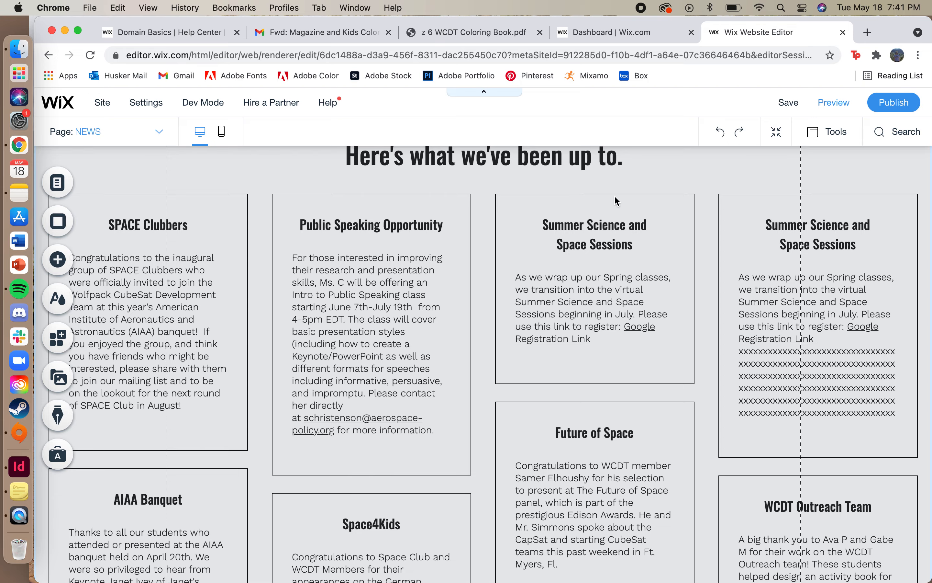
{"action": "scroll", "coordinate": [563, 261], "scroll_direction": "down", "scroll_amount": 6}
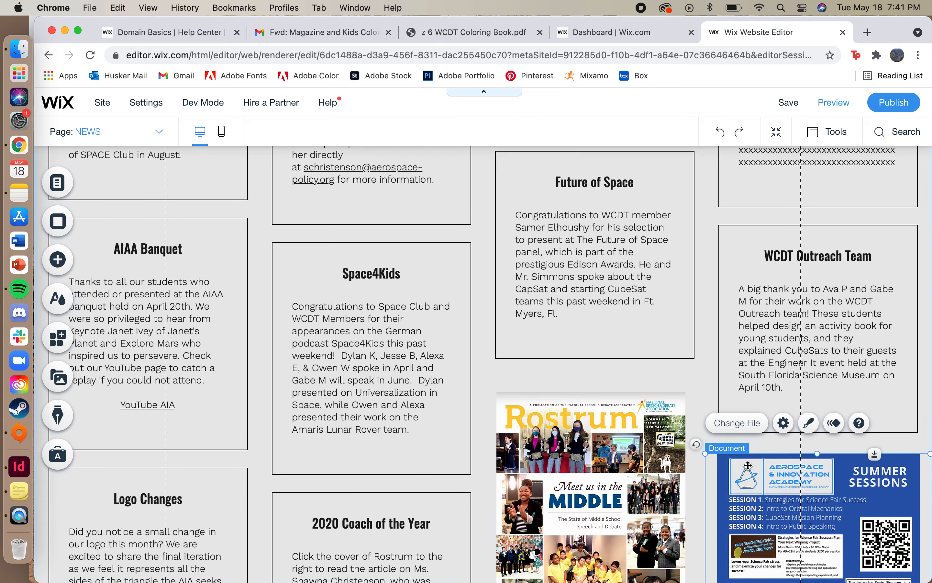
{"action": "scroll", "coordinate": [744, 467], "scroll_direction": "down", "scroll_amount": 1}
{"action": "scroll", "coordinate": [745, 468], "scroll_direction": "down", "scroll_amount": 4}
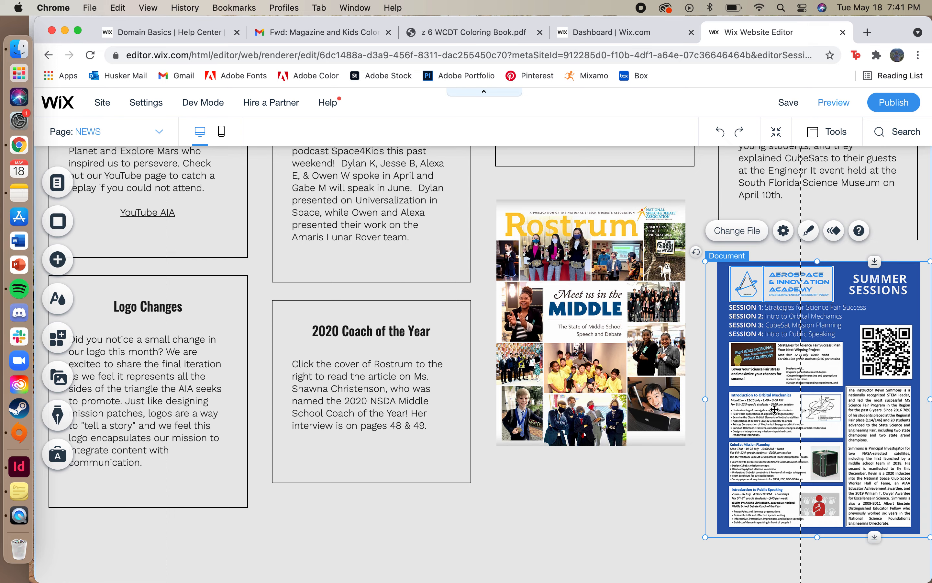
{"action": "scroll", "coordinate": [774, 410], "scroll_direction": "up", "scroll_amount": 3}
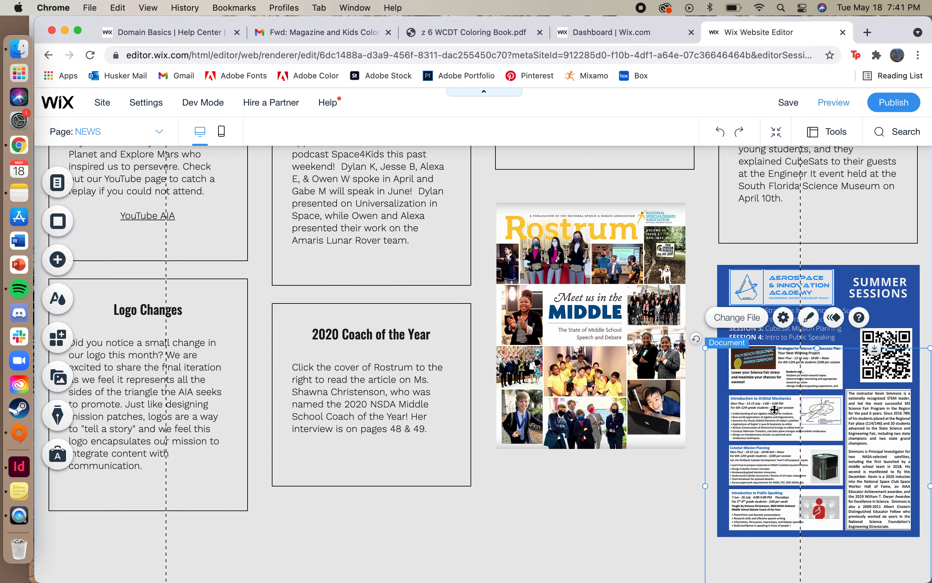
{"action": "scroll", "coordinate": [823, 347], "scroll_direction": "down", "scroll_amount": 1}
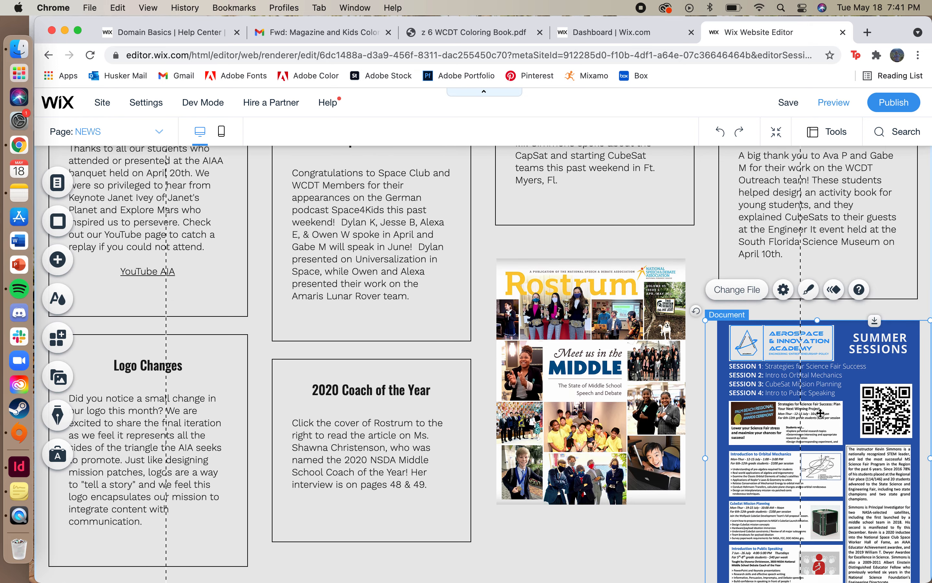
{"action": "scroll", "coordinate": [821, 413], "scroll_direction": "up", "scroll_amount": 10}
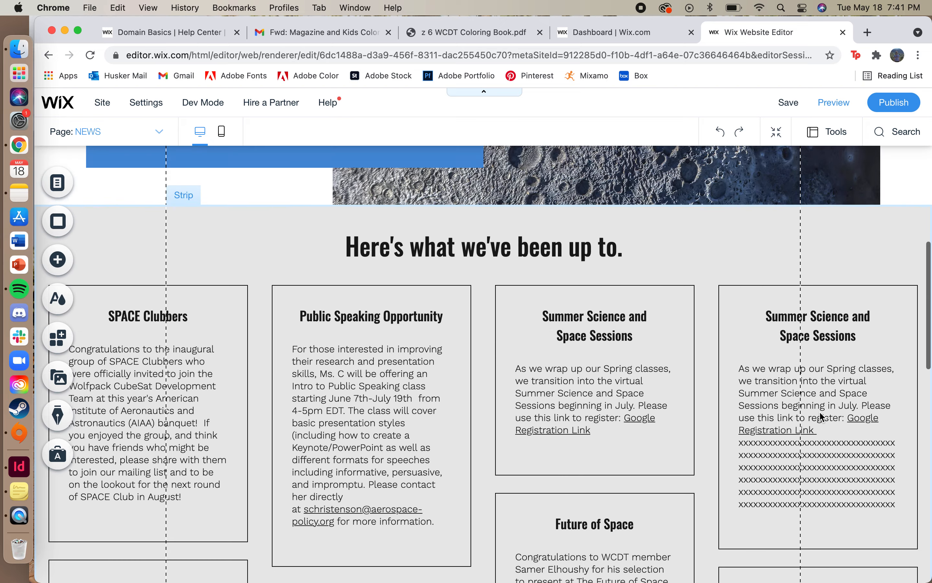
{"action": "scroll", "coordinate": [533, 401], "scroll_direction": "down", "scroll_amount": 8}
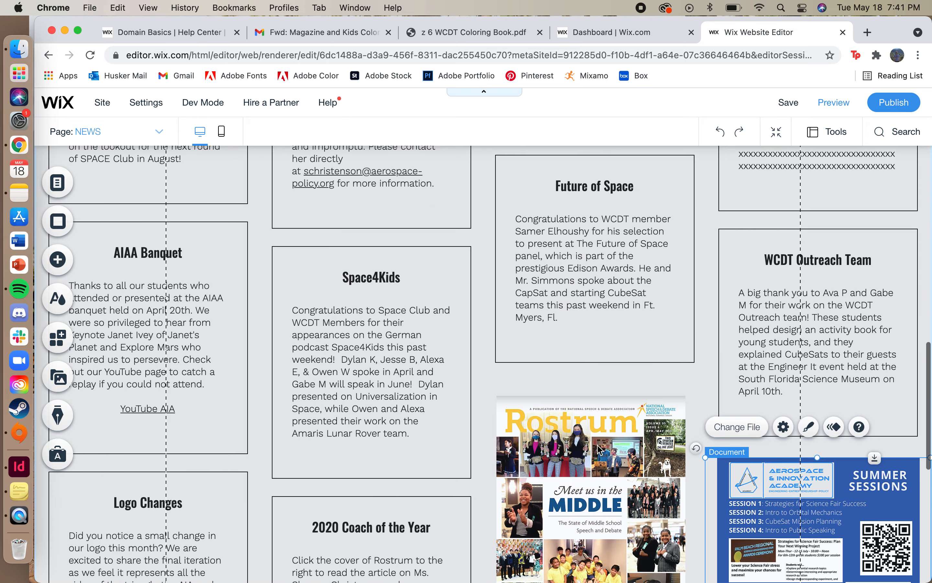
{"action": "scroll", "coordinate": [878, 525], "scroll_direction": "up", "scroll_amount": 7}
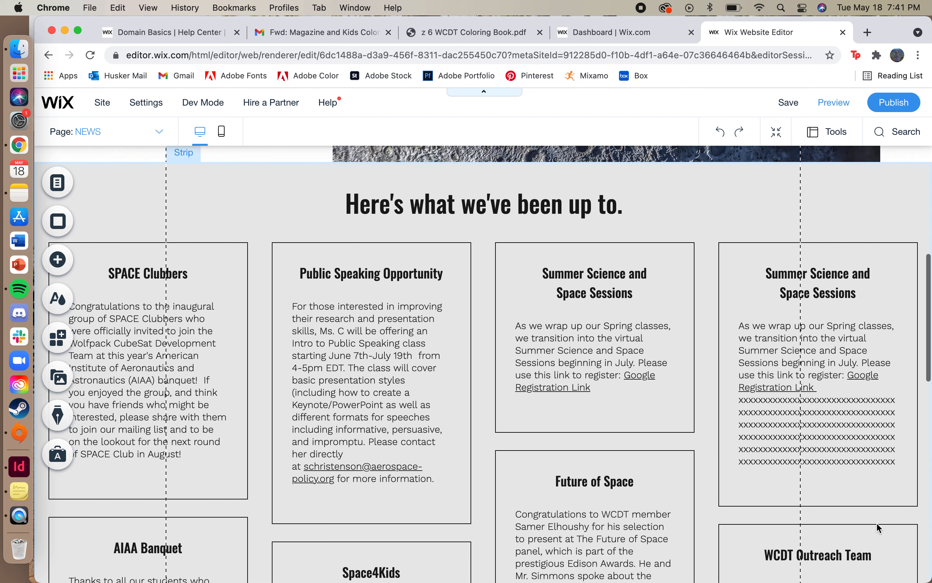
{"action": "scroll", "coordinate": [709, 335], "scroll_direction": "down", "scroll_amount": 5}
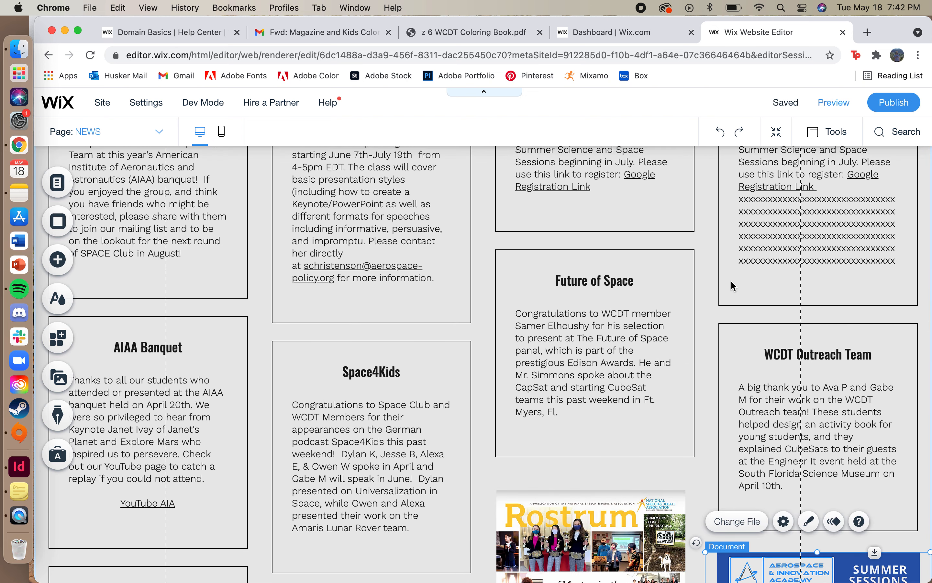
Delete Item 4, the placeholder Summer Science and Space Sessions card filled with x characters, from the news repeater
{"action": "left_click", "coordinate": [707, 289]}
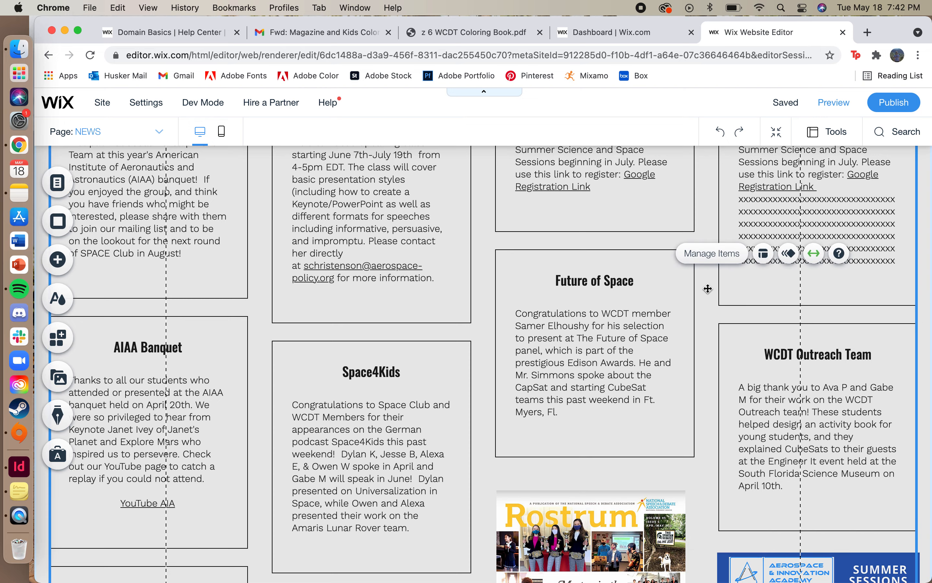
{"action": "left_click", "coordinate": [709, 253]}
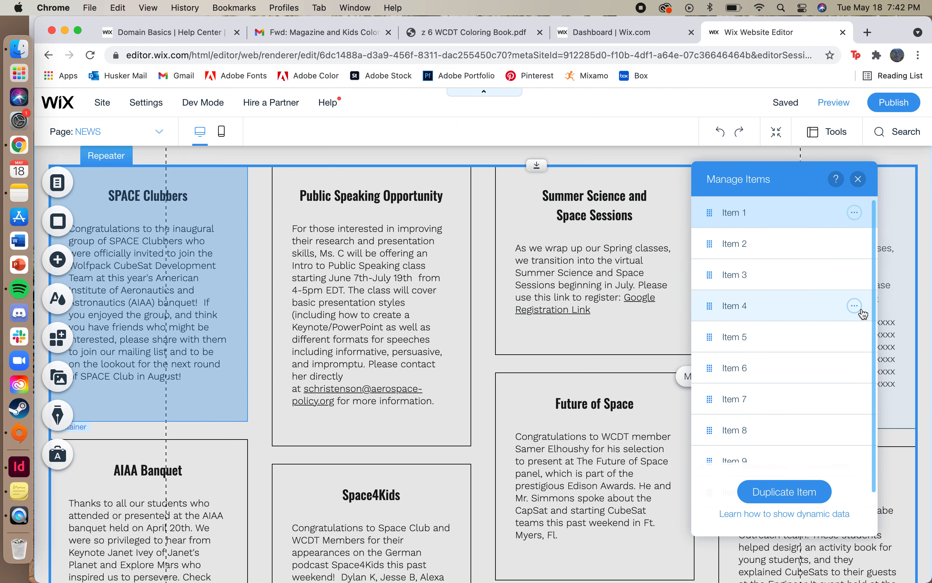
{"action": "left_click", "coordinate": [862, 309]}
{"action": "left_click", "coordinate": [831, 323]}
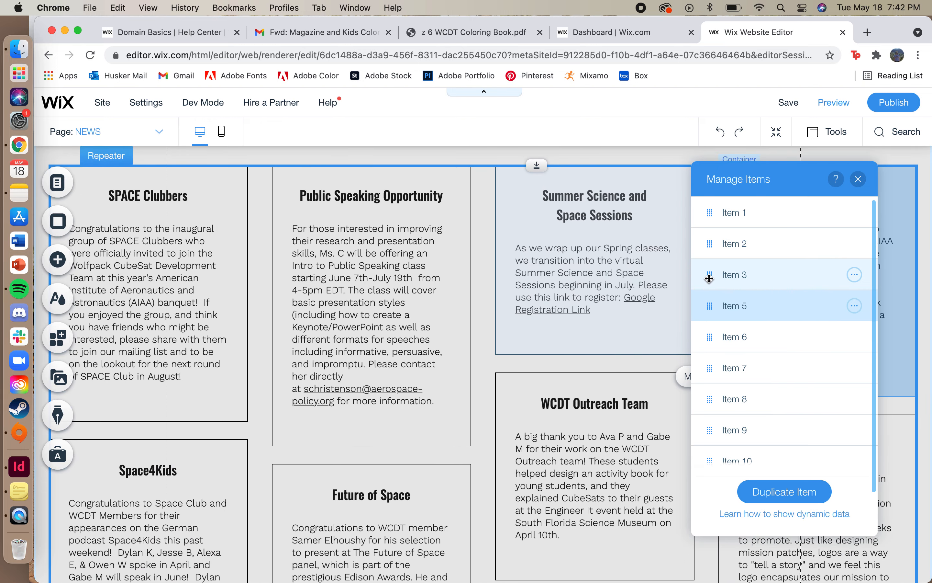
Move Item 3, the Summer Science and Space Sessions card, down the repeater order to directly above Item 9, and close the item list
{"action": "left_click_drag", "start_coordinate": [710, 279], "coordinate": [716, 474]}
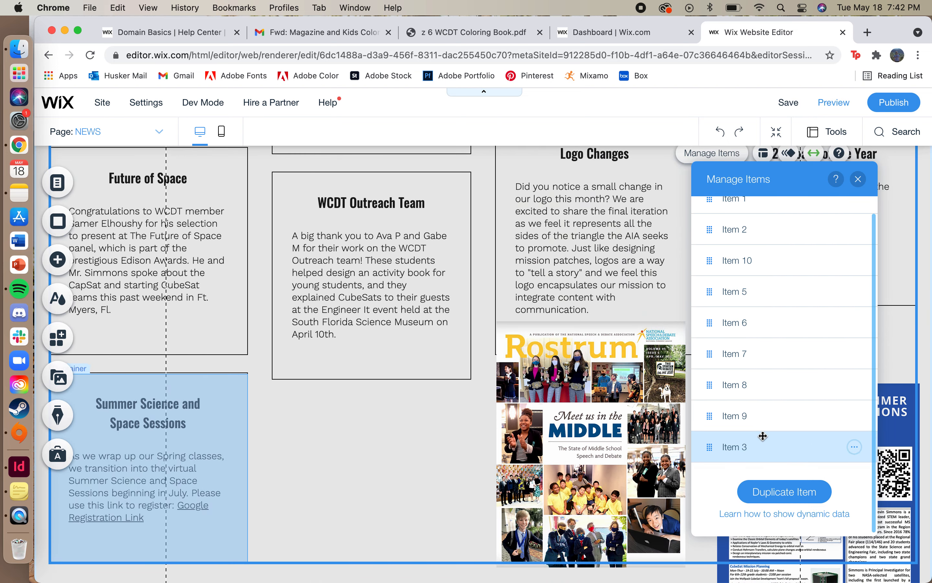
{"action": "scroll", "coordinate": [763, 436], "scroll_direction": "up", "scroll_amount": 3}
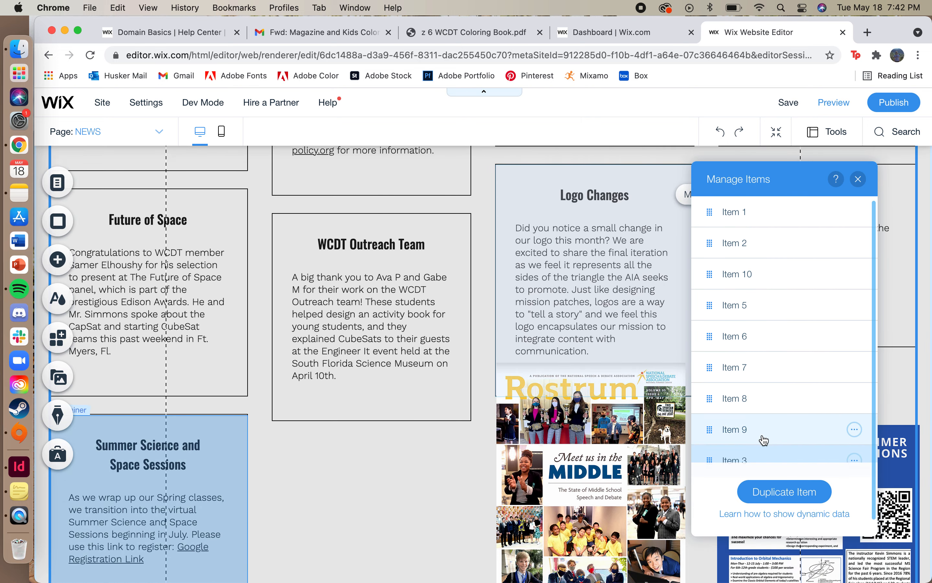
{"action": "scroll", "coordinate": [687, 370], "scroll_direction": "up", "scroll_amount": 1}
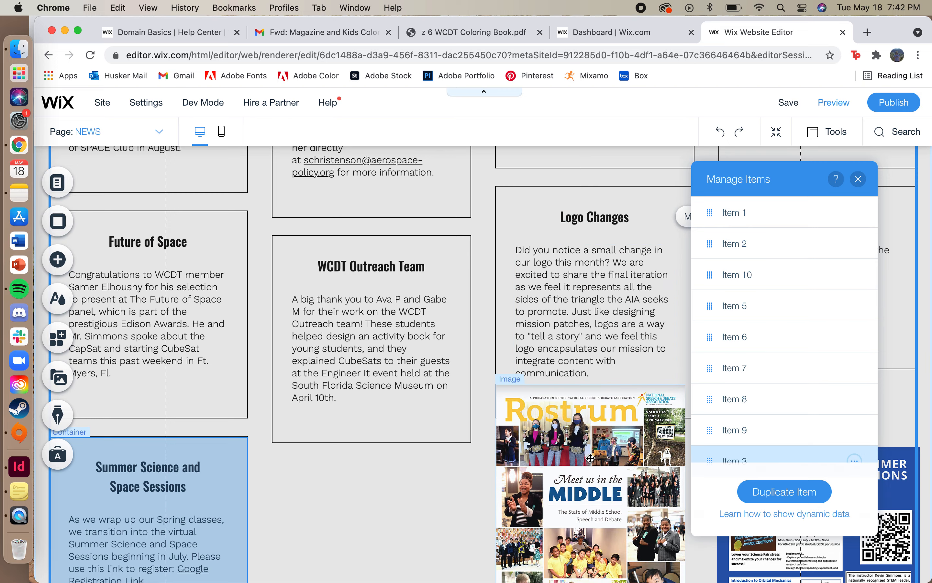
{"action": "scroll", "coordinate": [751, 435], "scroll_direction": "down", "scroll_amount": 3}
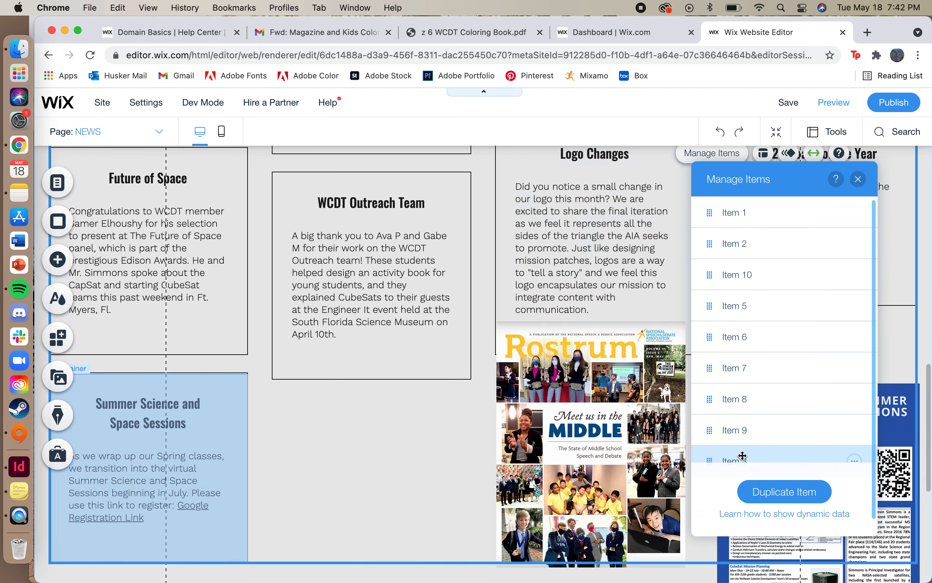
{"action": "left_click_drag", "start_coordinate": [741, 455], "coordinate": [739, 426]}
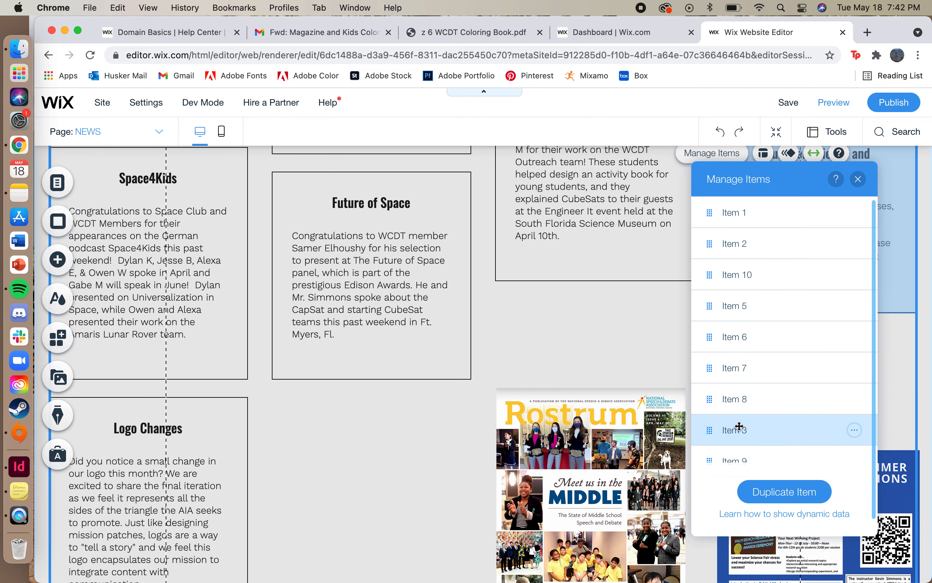
{"action": "scroll", "coordinate": [711, 349], "scroll_direction": "up", "scroll_amount": 5}
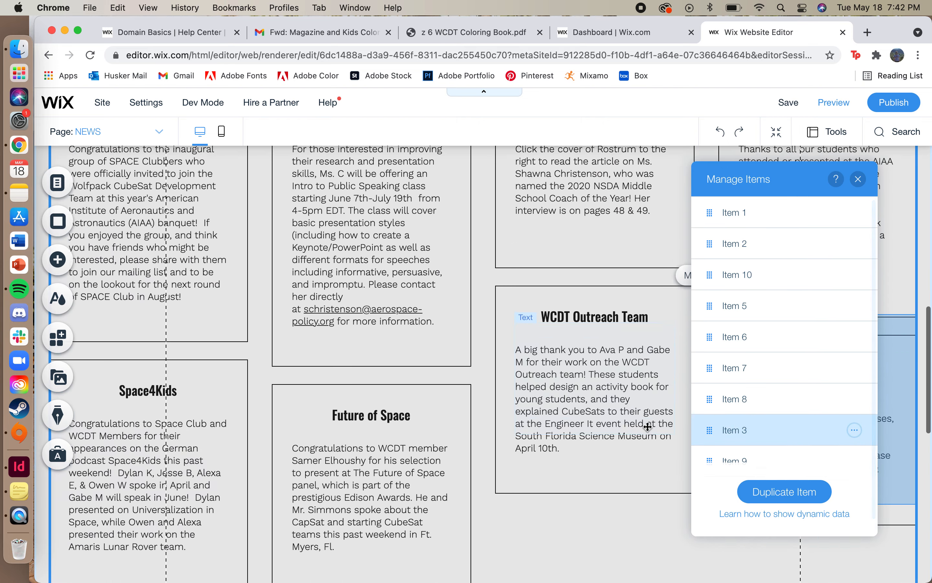
{"action": "left_click", "coordinate": [858, 179]}
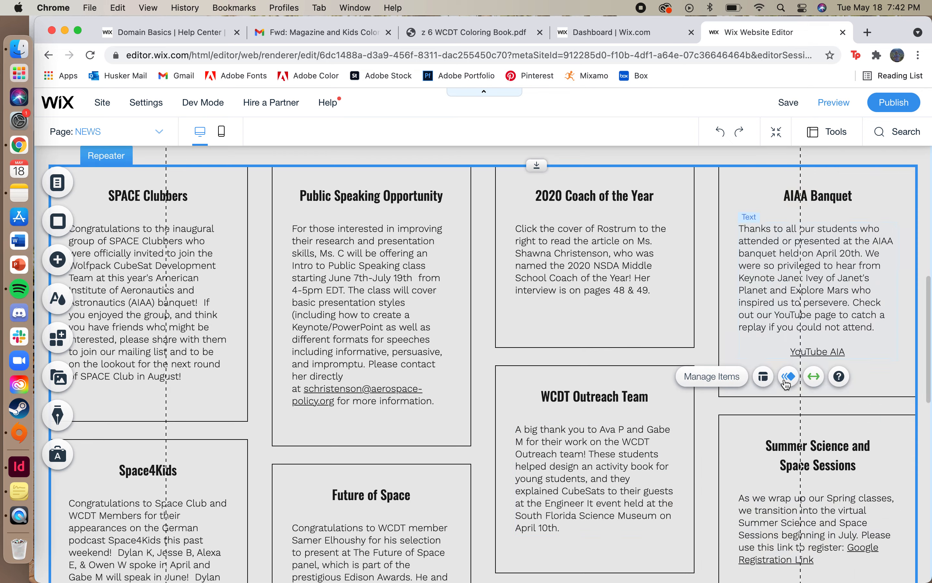
Move the Rostrum cover image into the second column, directly below the Future of Space card
{"action": "scroll", "coordinate": [782, 378], "scroll_direction": "down", "scroll_amount": 15}
{"action": "left_click_drag", "start_coordinate": [608, 261], "coordinate": [383, 264]}
{"action": "scroll", "coordinate": [382, 263], "scroll_direction": "up", "scroll_amount": 5}
{"action": "scroll", "coordinate": [382, 263], "scroll_direction": "up", "scroll_amount": 4}
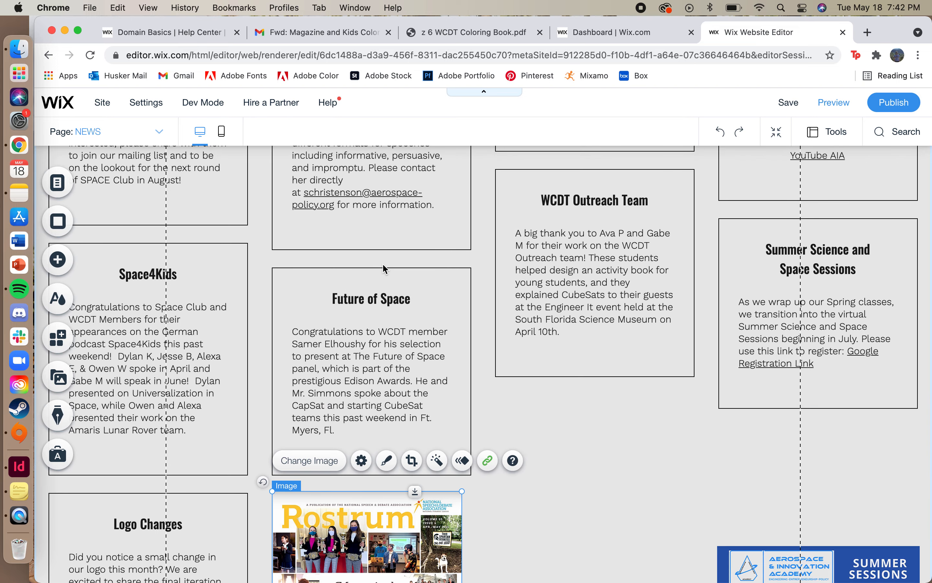
Examine the arrangement of the news cards relative to the Rostrum cover and the Summer Sessions flyer
{"action": "scroll", "coordinate": [382, 264], "scroll_direction": "down", "scroll_amount": 4}
{"action": "scroll", "coordinate": [383, 263], "scroll_direction": "up", "scroll_amount": 10}
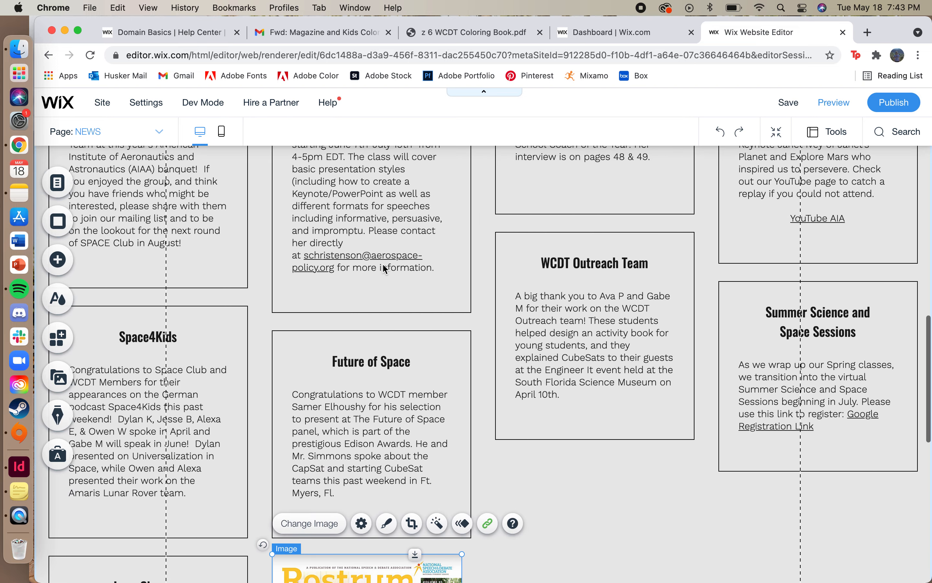
{"action": "scroll", "coordinate": [382, 263], "scroll_direction": "down", "scroll_amount": 8}
{"action": "scroll", "coordinate": [383, 263], "scroll_direction": "up", "scroll_amount": 8}
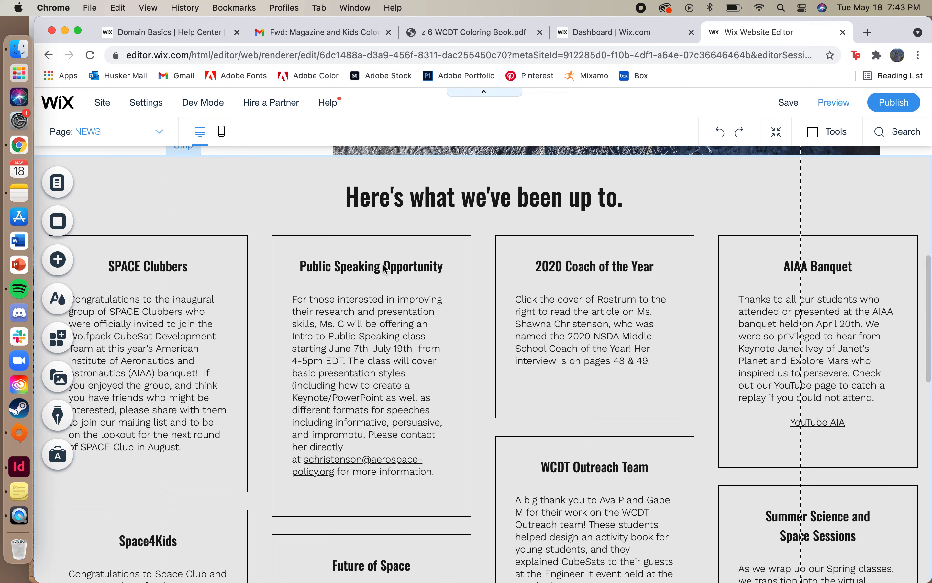
{"action": "scroll", "coordinate": [382, 263], "scroll_direction": "down", "scroll_amount": 5}
{"action": "scroll", "coordinate": [383, 263], "scroll_direction": "up", "scroll_amount": 9}
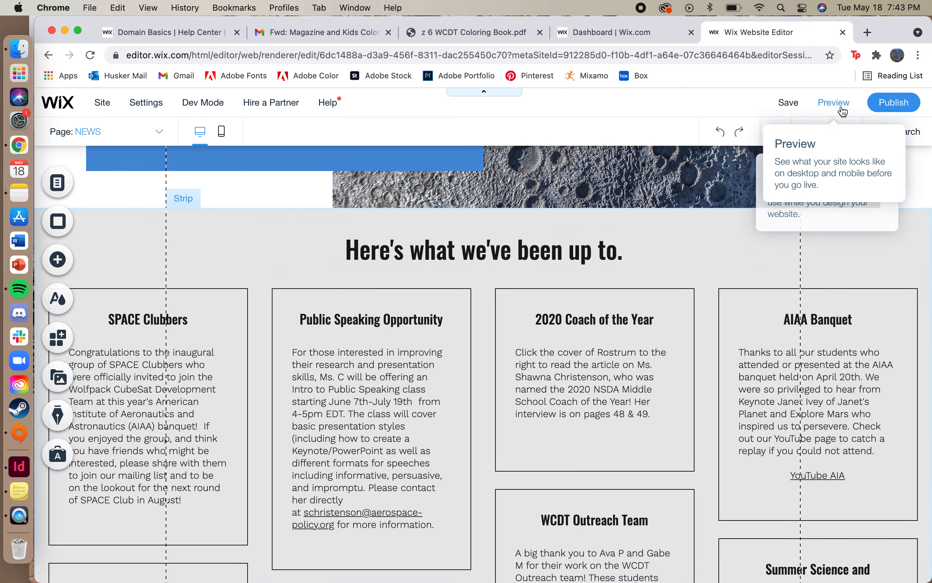
{"action": "scroll", "coordinate": [391, 403], "scroll_direction": "down", "scroll_amount": 8}
Move the 2020 Coach of the Year item to the end of the repeater and the Logo Changes item to seventh place
{"action": "left_click", "coordinate": [392, 404]}
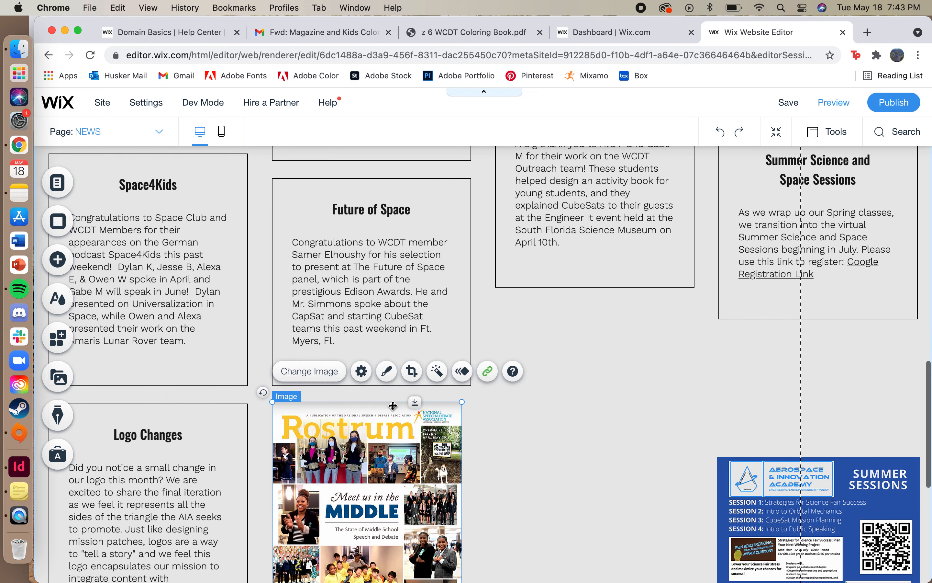
{"action": "left_click", "coordinate": [620, 409]}
{"action": "left_click", "coordinate": [632, 372]}
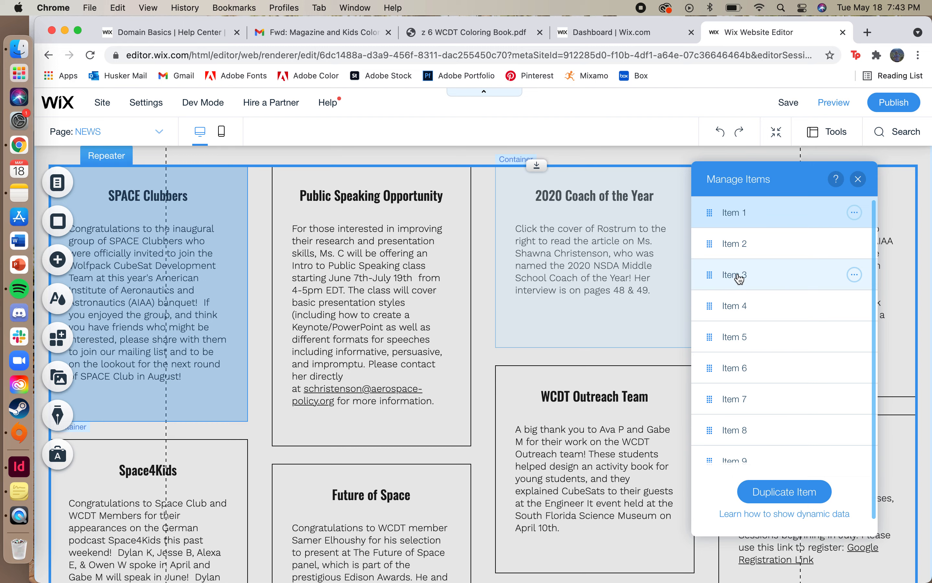
{"action": "left_click_drag", "start_coordinate": [712, 274], "coordinate": [712, 475]}
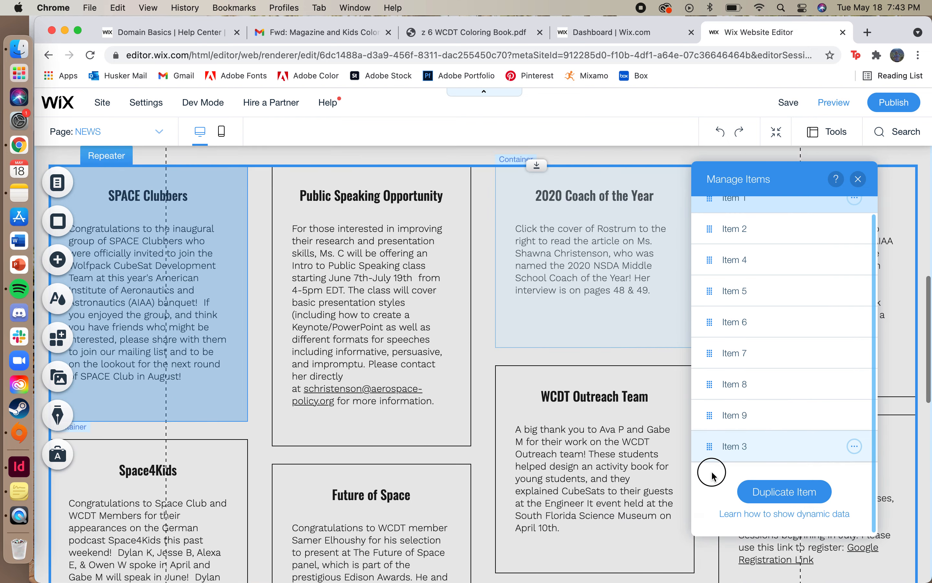
{"action": "left_click", "coordinate": [717, 446]}
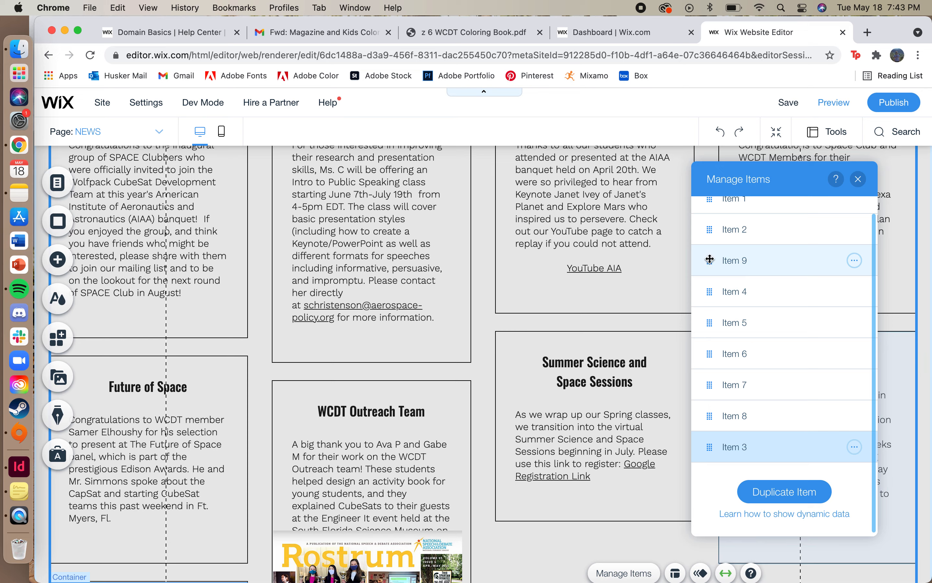
{"action": "left_click_drag", "start_coordinate": [710, 259], "coordinate": [713, 385]}
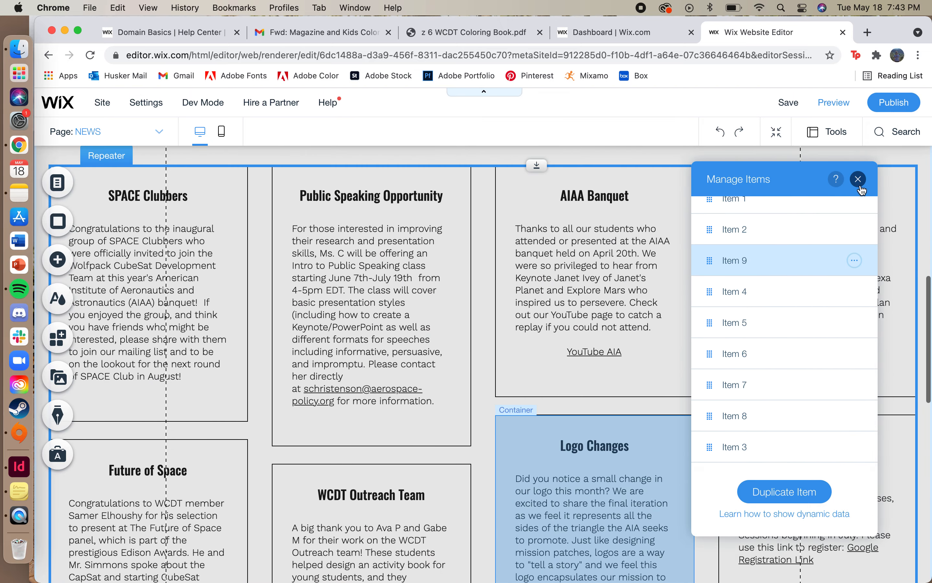
{"action": "left_click", "coordinate": [857, 180]}
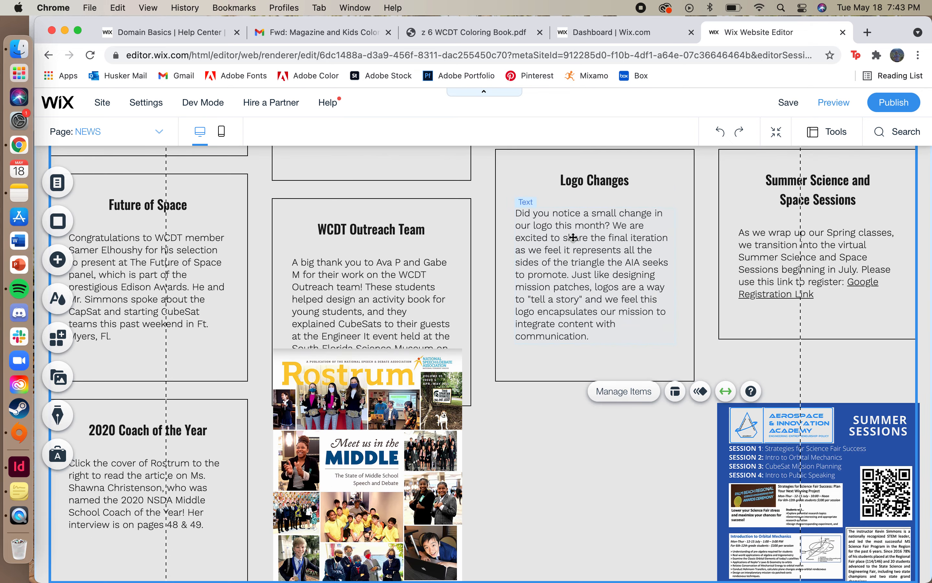
Move the Rostrum cover image down so it sits just below the WCDT Outreach Team card
{"action": "scroll", "coordinate": [572, 235], "scroll_direction": "down", "scroll_amount": 5}
{"action": "left_click_drag", "start_coordinate": [416, 263], "coordinate": [414, 337]}
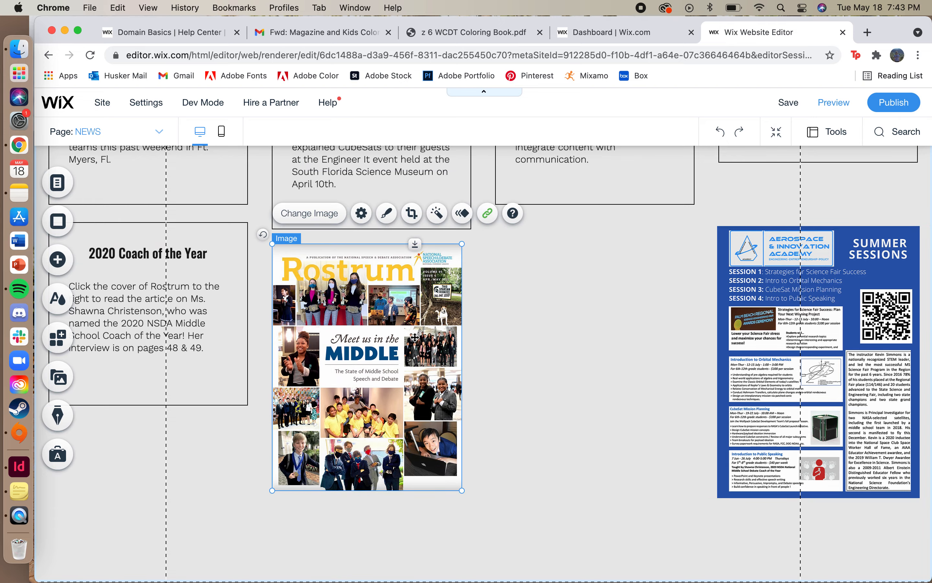
{"action": "scroll", "coordinate": [306, 402], "scroll_direction": "down", "scroll_amount": 4}
Move the Summer Sessions flyer up to just below the Summer Science and Space Sessions card
{"action": "scroll", "coordinate": [306, 402], "scroll_direction": "up", "scroll_amount": 7}
{"action": "left_click_drag", "start_coordinate": [757, 400], "coordinate": [757, 352]}
{"action": "scroll", "coordinate": [790, 365], "scroll_direction": "up", "scroll_amount": 3}
{"action": "scroll", "coordinate": [790, 365], "scroll_direction": "down", "scroll_amount": 4}
{"action": "scroll", "coordinate": [790, 365], "scroll_direction": "down", "scroll_amount": 3}
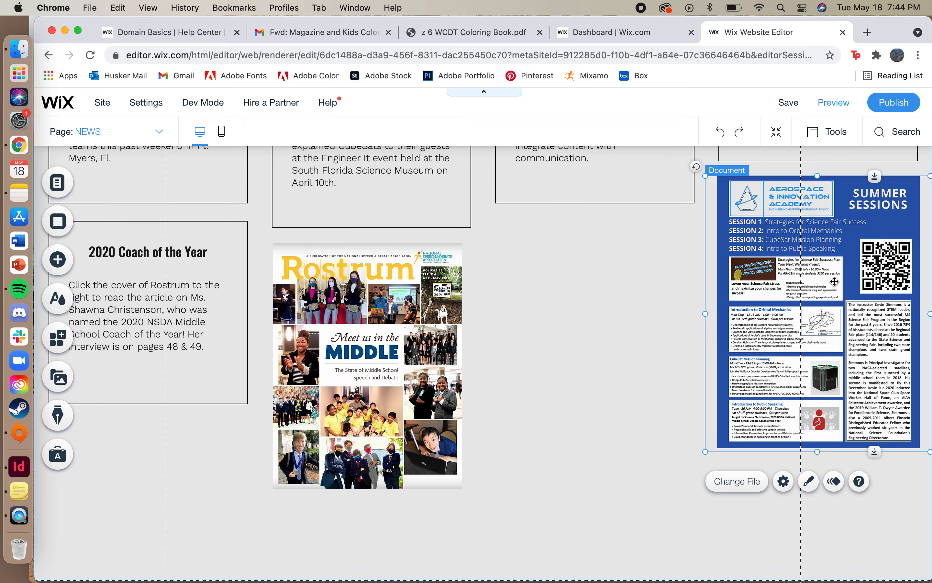
Enlarge the Rostrum cover image to match the width of the WCDT Outreach Team card above it
{"action": "left_click", "coordinate": [375, 401]}
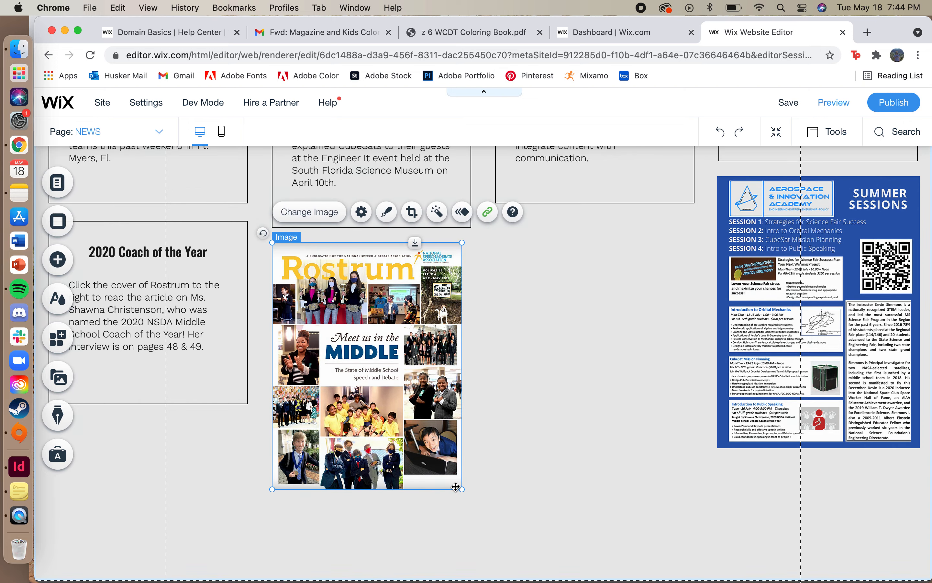
{"action": "left_click_drag", "start_coordinate": [462, 490], "coordinate": [469, 501]}
{"action": "scroll", "coordinate": [597, 284], "scroll_direction": "down", "scroll_amount": 5}
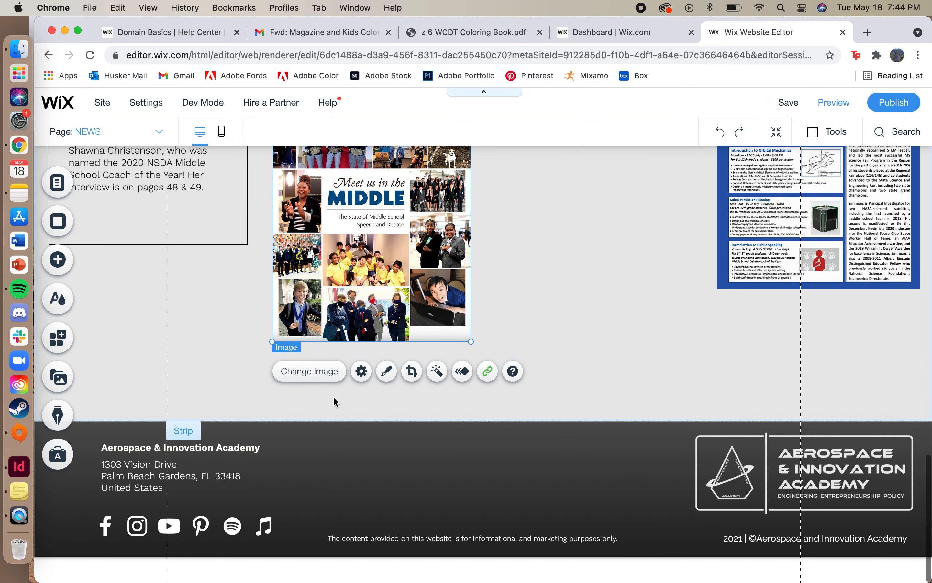
Select the news repeater, open its item list to examine how the entries correspond to the cards, and close it
{"action": "scroll", "coordinate": [596, 278], "scroll_direction": "up", "scroll_amount": 20}
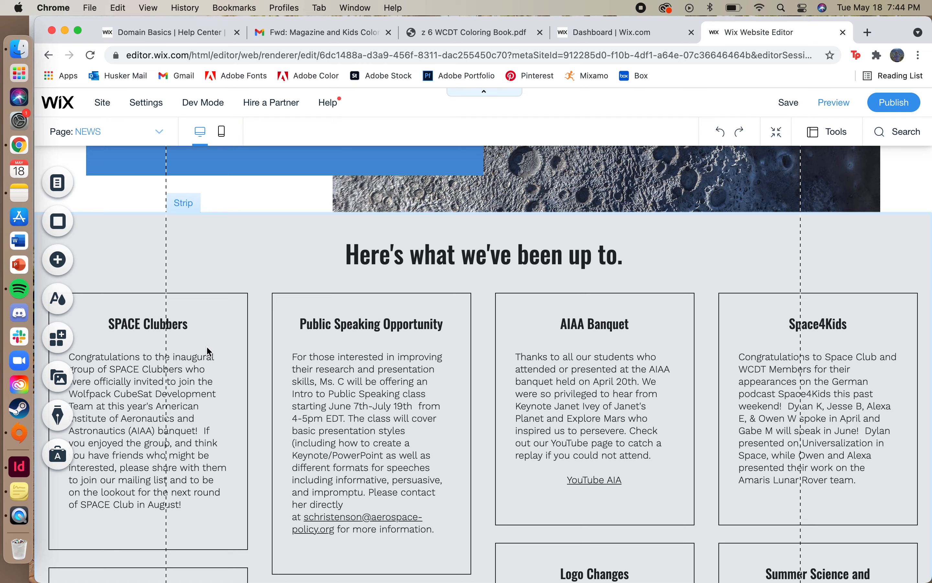
{"action": "left_click", "coordinate": [199, 269]}
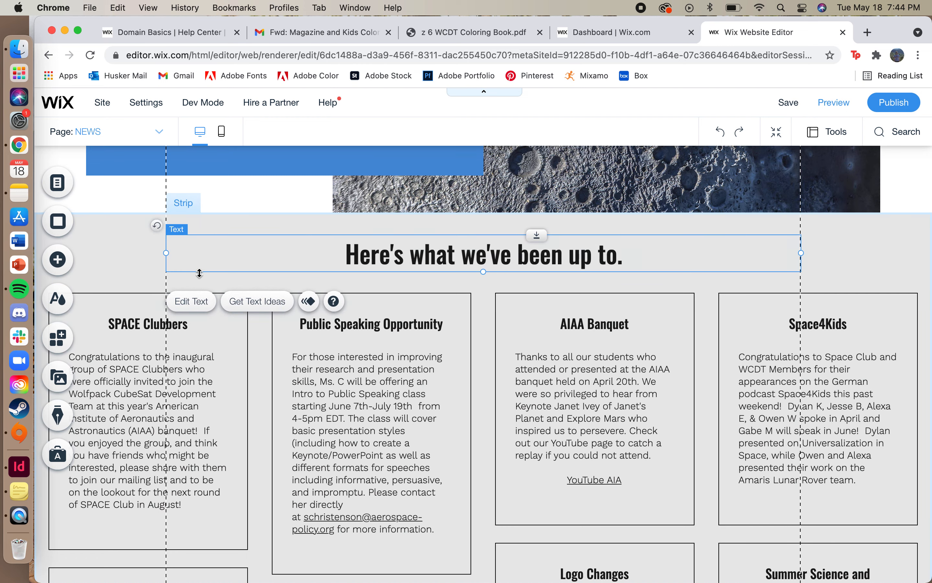
{"action": "left_click", "coordinate": [153, 265]}
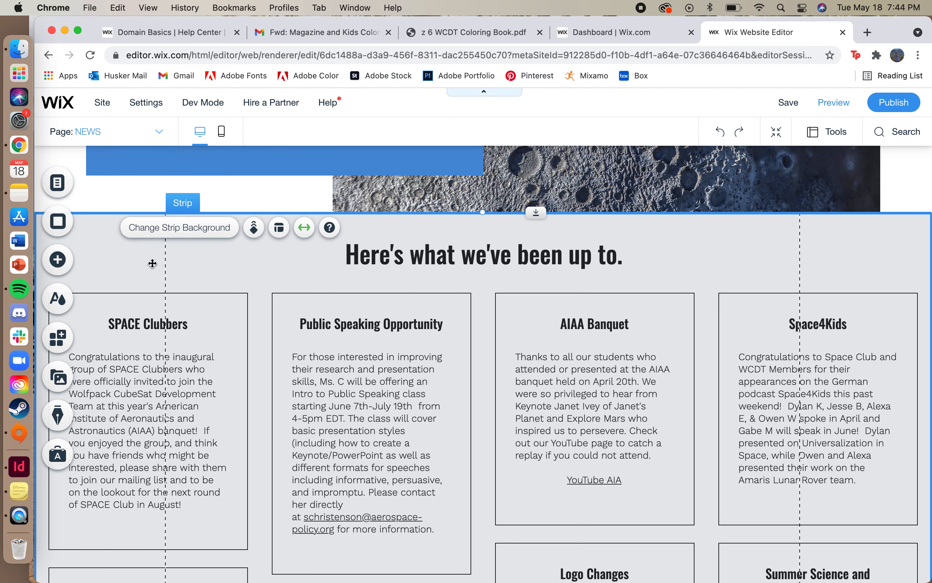
{"action": "left_click", "coordinate": [261, 341]}
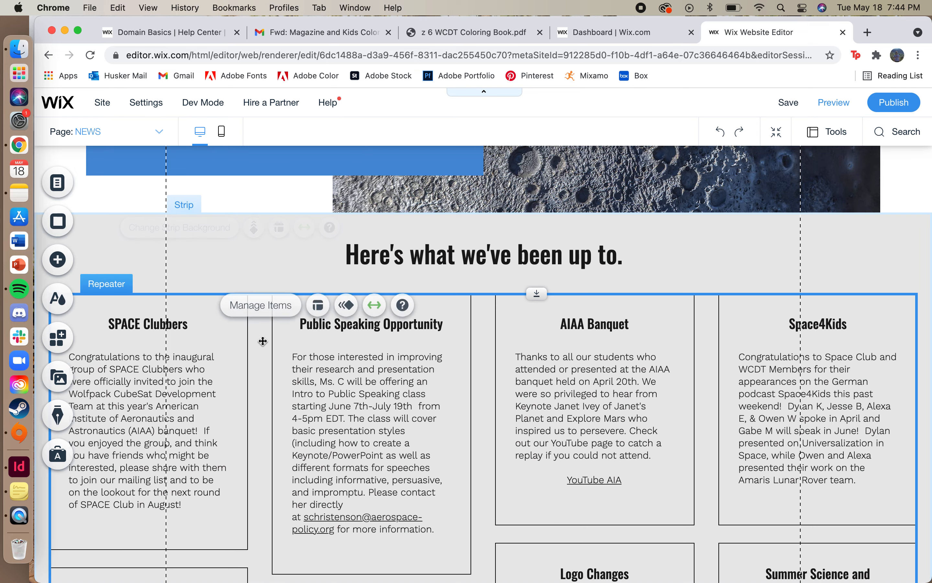
{"action": "scroll", "coordinate": [263, 341], "scroll_direction": "down", "scroll_amount": 5}
{"action": "scroll", "coordinate": [264, 270], "scroll_direction": "up", "scroll_amount": 3}
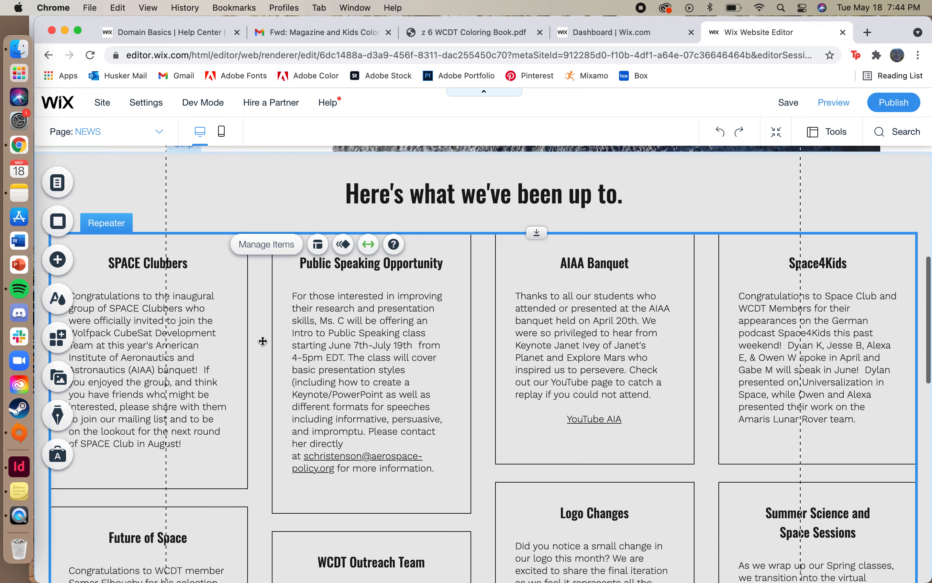
{"action": "left_click", "coordinate": [266, 244]}
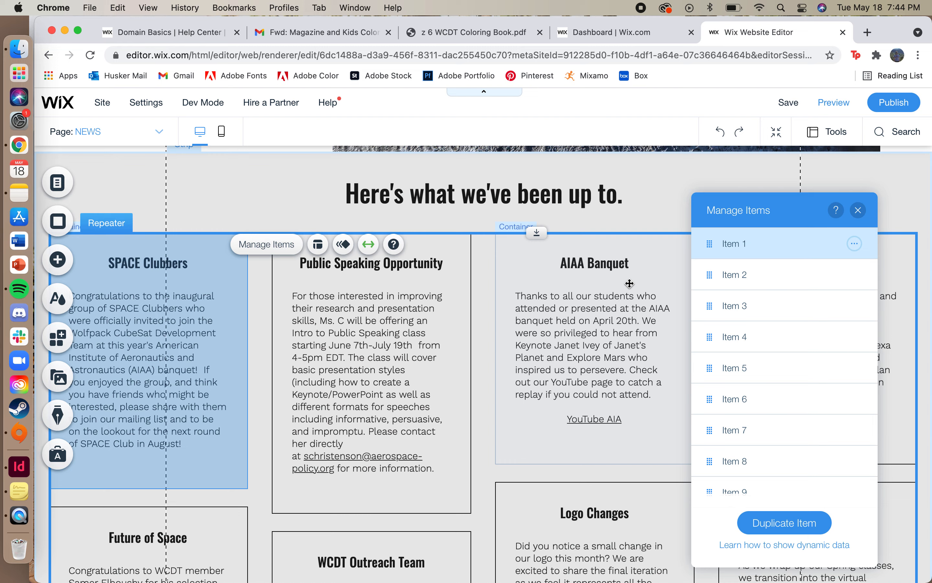
{"action": "scroll", "coordinate": [809, 367], "scroll_direction": "down", "scroll_amount": 3}
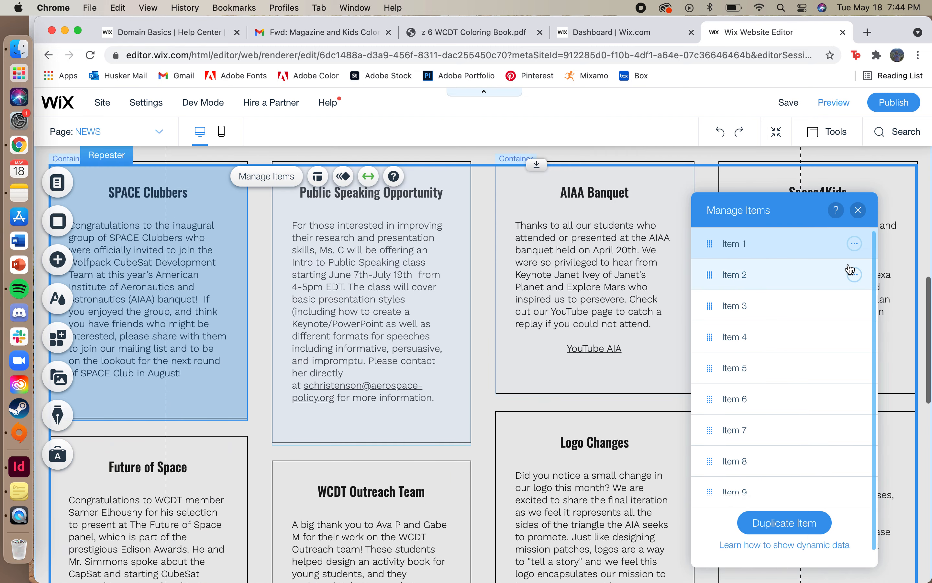
{"action": "mouse_move", "coordinate": [856, 275]}
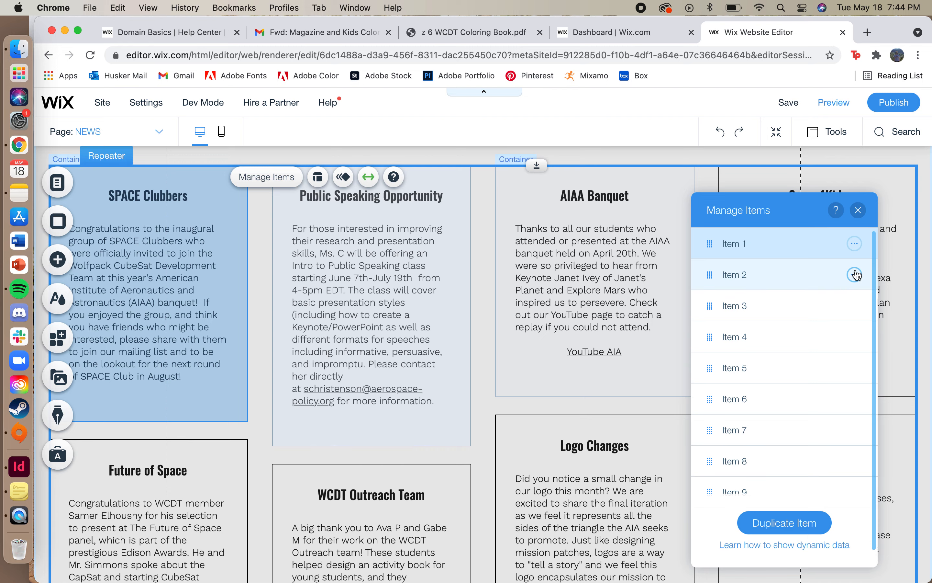
{"action": "left_click", "coordinate": [858, 210]}
Open the SPACE Clubbers card's body text for editing and close its text settings
{"action": "scroll", "coordinate": [516, 299], "scroll_direction": "down", "scroll_amount": 5}
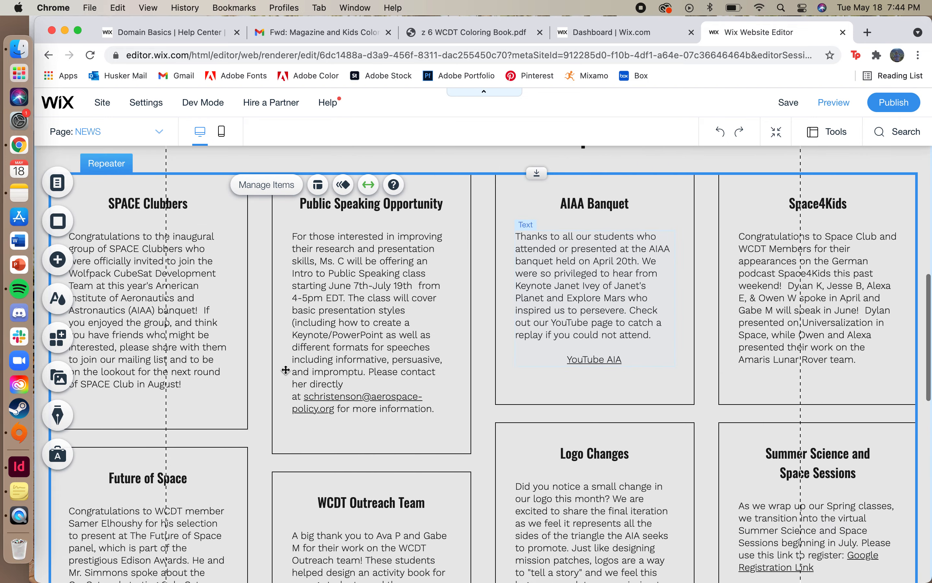
{"action": "scroll", "coordinate": [317, 332], "scroll_direction": "down", "scroll_amount": 5}
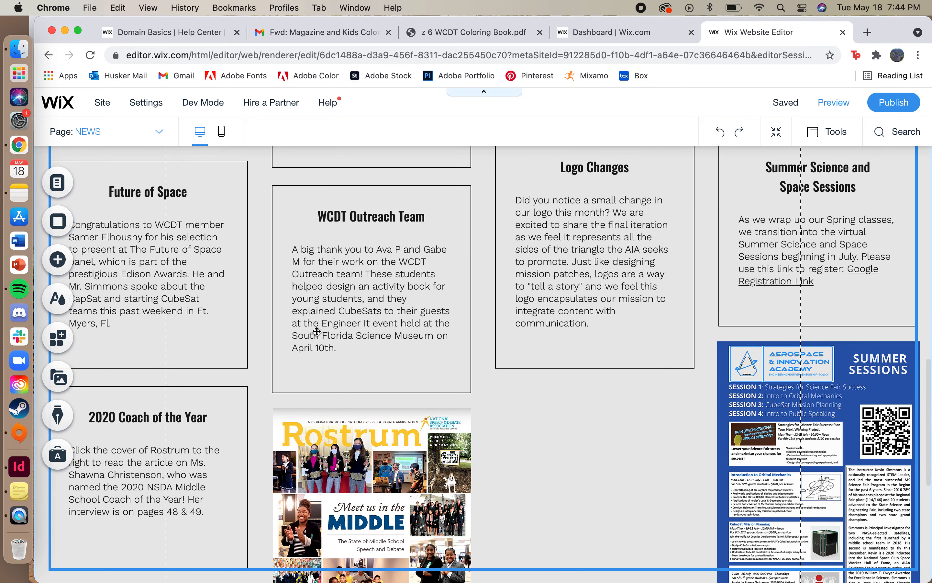
{"action": "scroll", "coordinate": [317, 331], "scroll_direction": "up", "scroll_amount": 6}
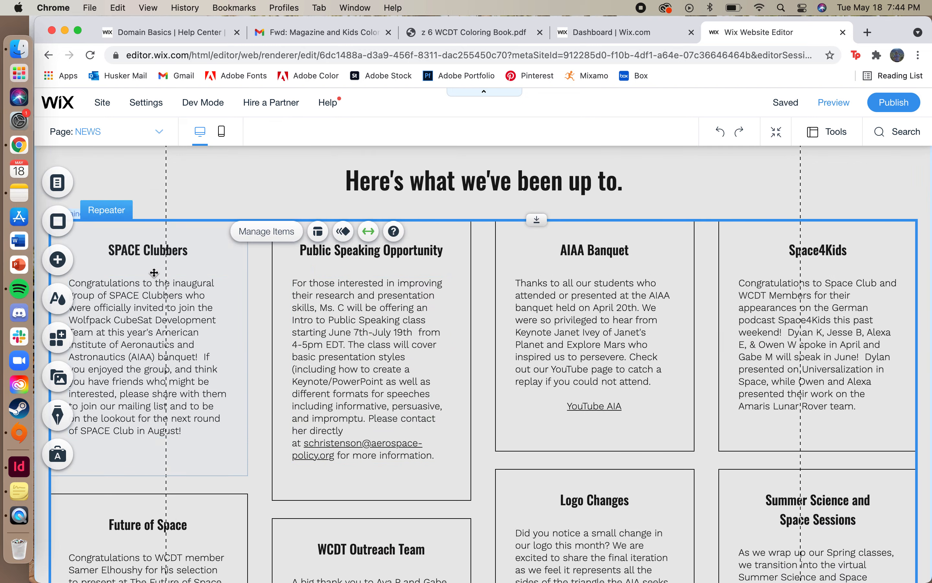
{"action": "left_click", "coordinate": [144, 335]}
{"action": "double_click", "coordinate": [143, 335]}
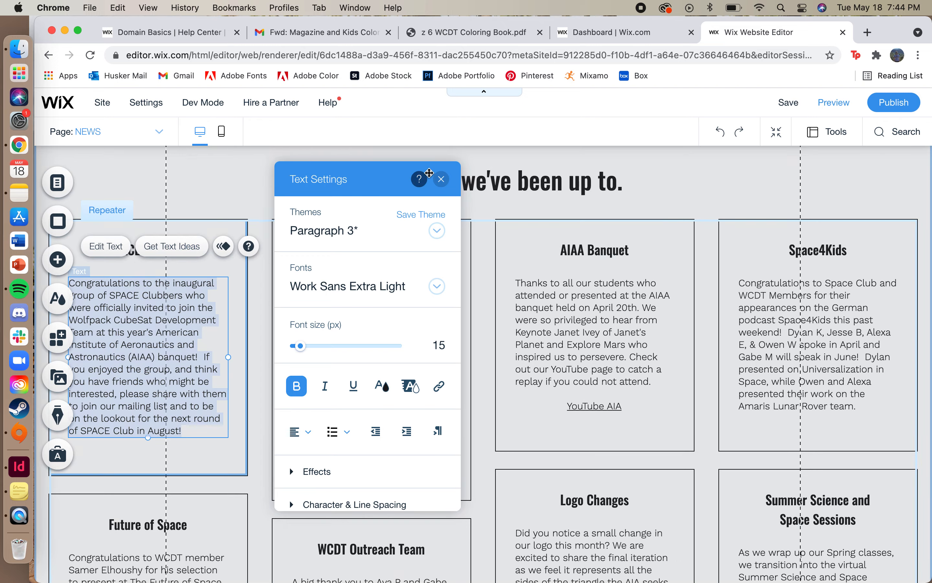
{"action": "left_click", "coordinate": [442, 178]}
{"action": "scroll", "coordinate": [405, 428], "scroll_direction": "down", "scroll_amount": 5}
{"action": "scroll", "coordinate": [405, 427], "scroll_direction": "up", "scroll_amount": 5}
{"action": "scroll", "coordinate": [405, 426], "scroll_direction": "down", "scroll_amount": 8}
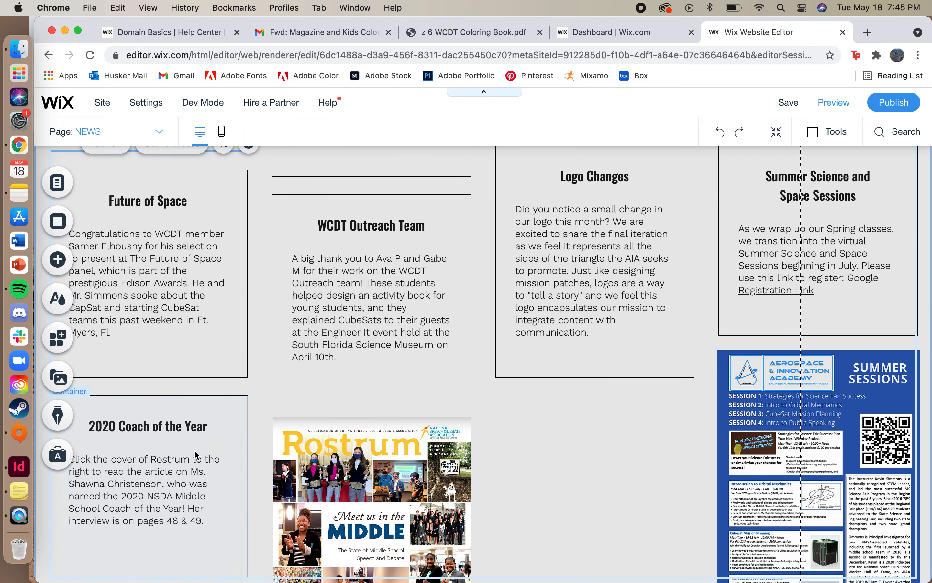
{"action": "scroll", "coordinate": [195, 469], "scroll_direction": "down", "scroll_amount": 4}
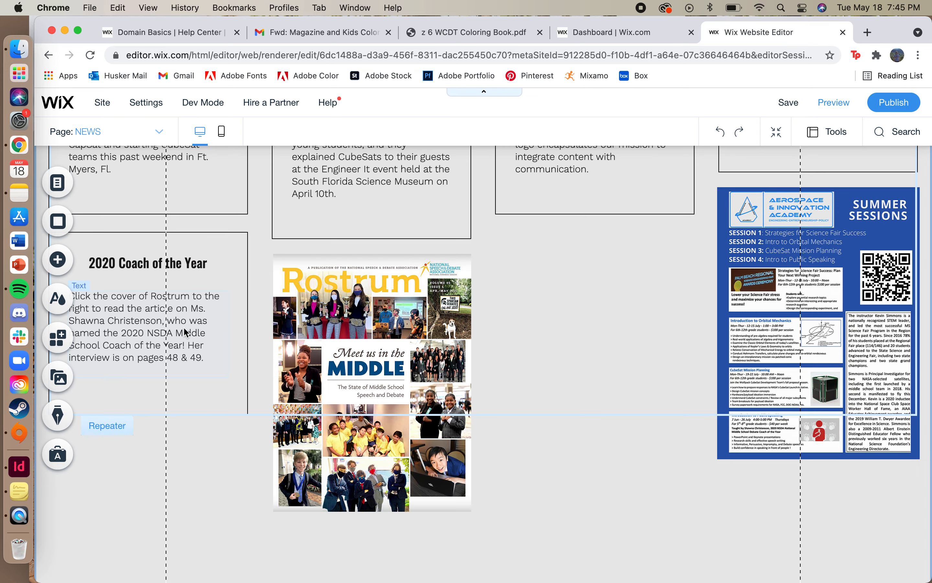
Open the news repeater's item list and examine which card each entry from Item 1 to Item 9 corresponds to
{"action": "scroll", "coordinate": [184, 327], "scroll_direction": "up", "scroll_amount": 10}
{"action": "scroll", "coordinate": [187, 332], "scroll_direction": "down", "scroll_amount": 7}
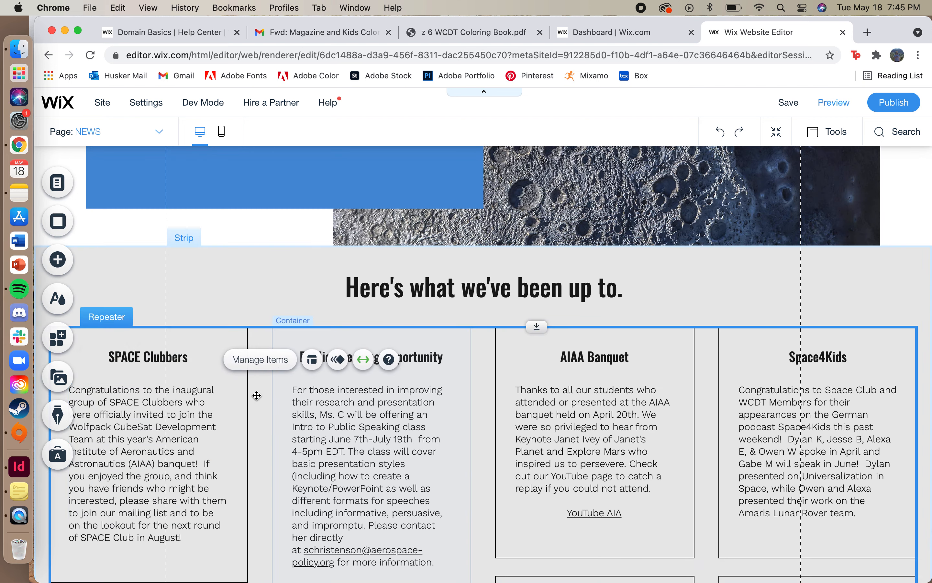
{"action": "left_click", "coordinate": [260, 359]}
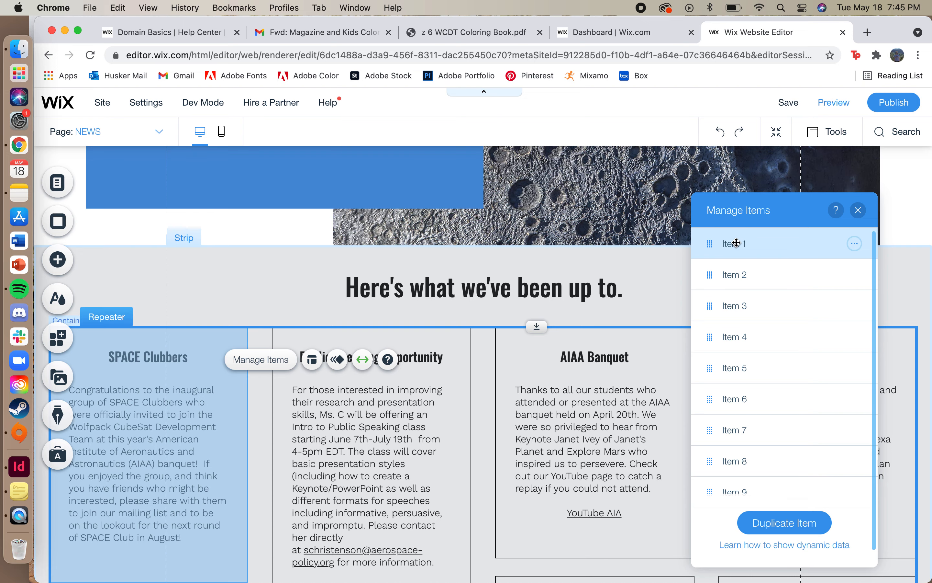
{"action": "scroll", "coordinate": [740, 265], "scroll_direction": "down", "scroll_amount": 1}
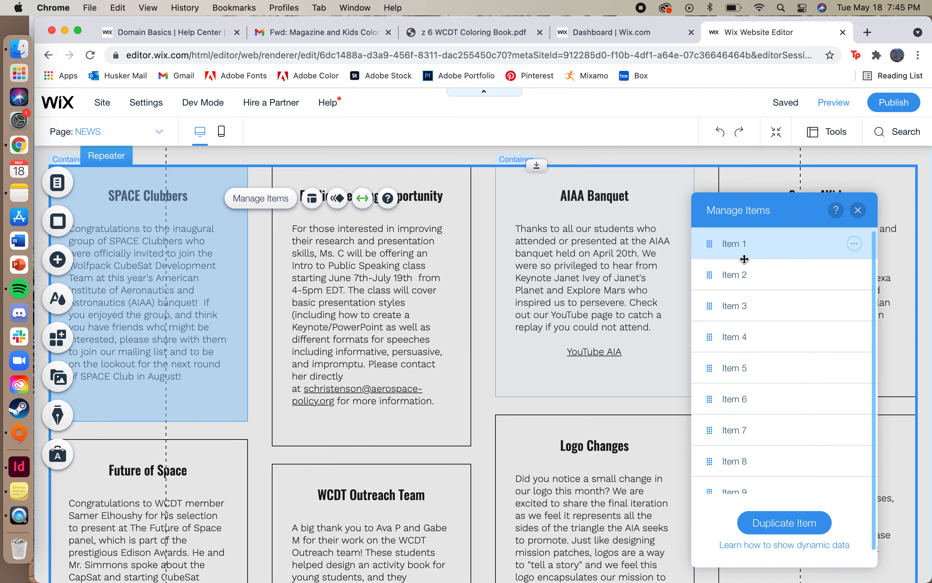
{"action": "scroll", "coordinate": [756, 450], "scroll_direction": "down", "scroll_amount": 2}
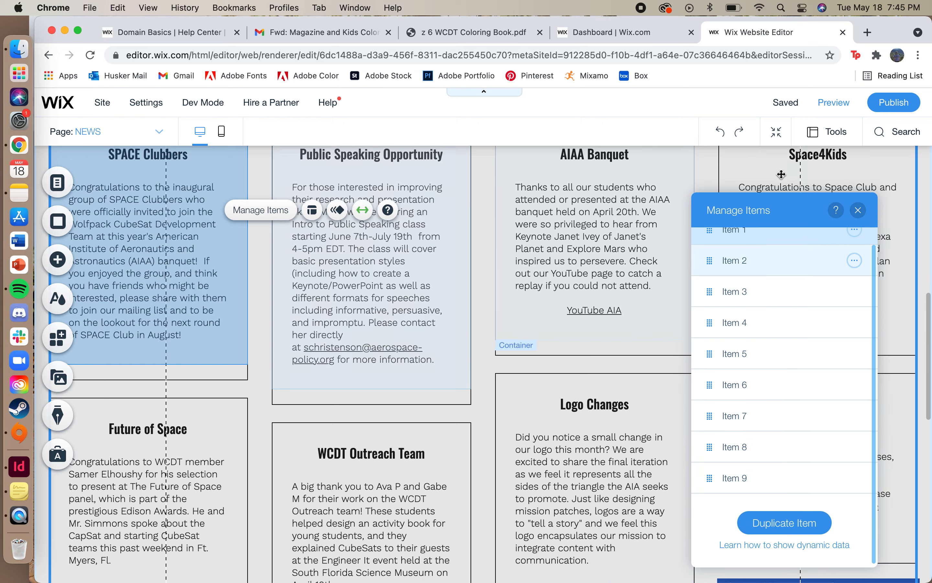
{"action": "scroll", "coordinate": [755, 169], "scroll_direction": "up", "scroll_amount": 1}
{"action": "scroll", "coordinate": [756, 338], "scroll_direction": "down", "scroll_amount": 5}
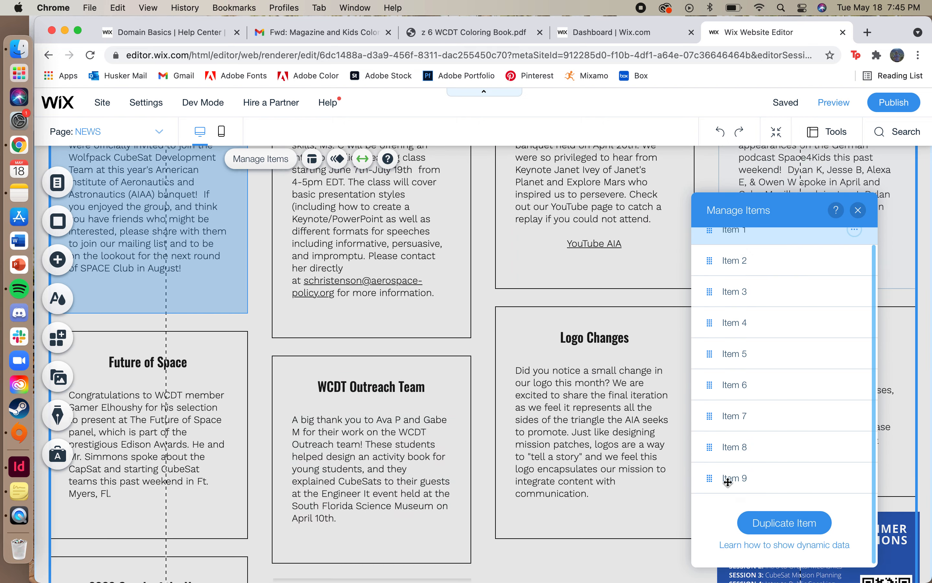
{"action": "scroll", "coordinate": [733, 483], "scroll_direction": "down", "scroll_amount": 1}
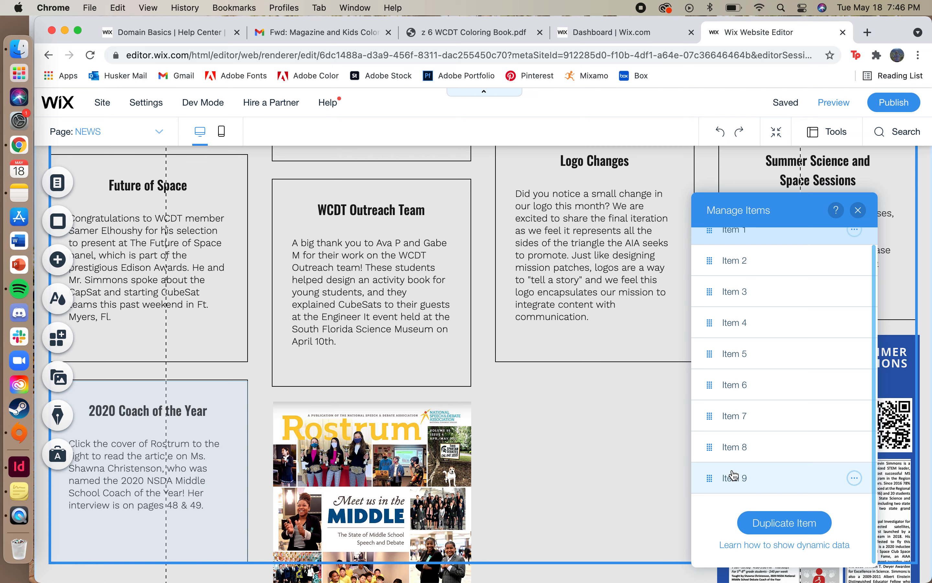
{"action": "scroll", "coordinate": [809, 308], "scroll_direction": "up", "scroll_amount": 2}
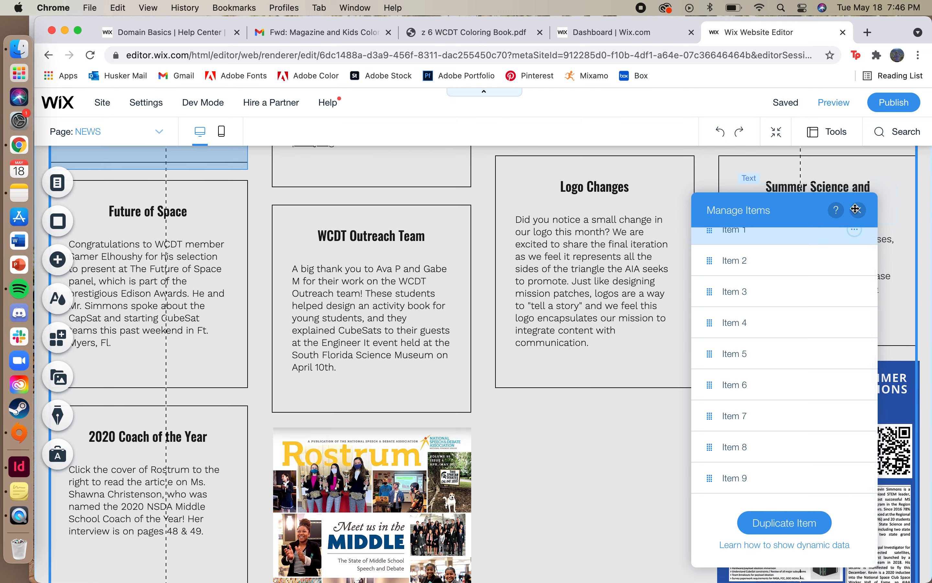